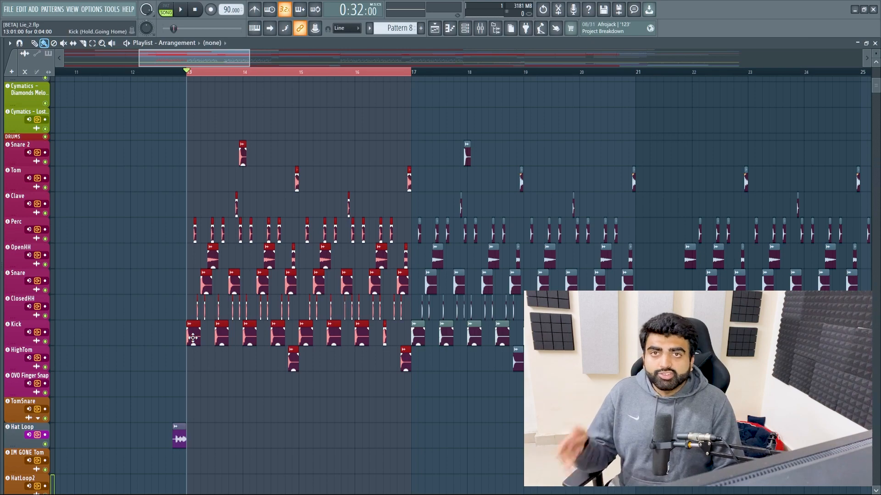
# Show the mixer, play the drum section and inspect the Kick clip's sample settings.
pyautogui.press('F9')
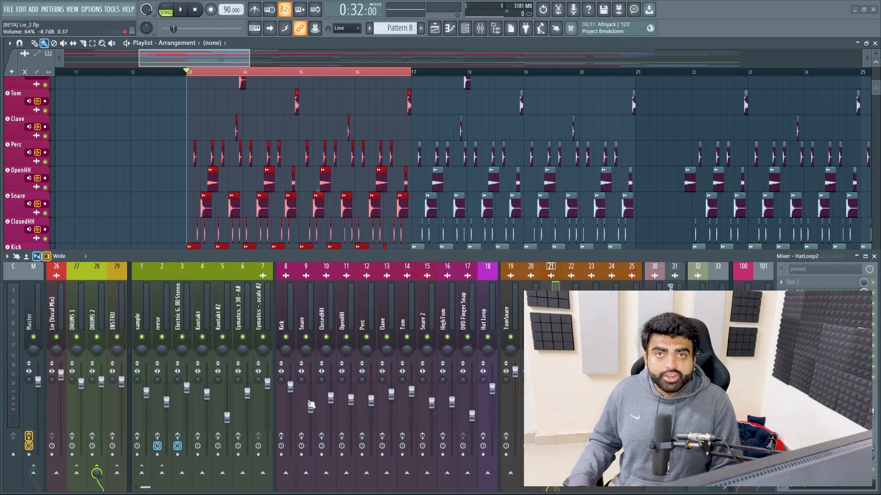
pyautogui.press('space')
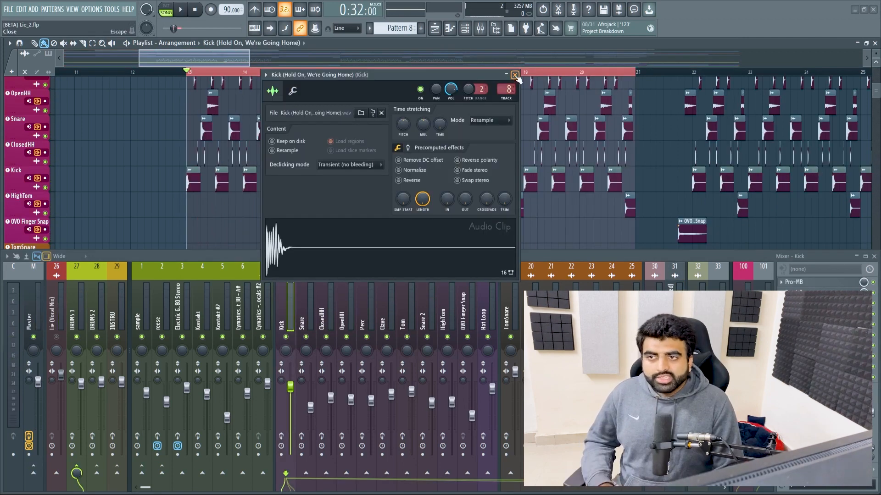
pyautogui.click(516, 79)
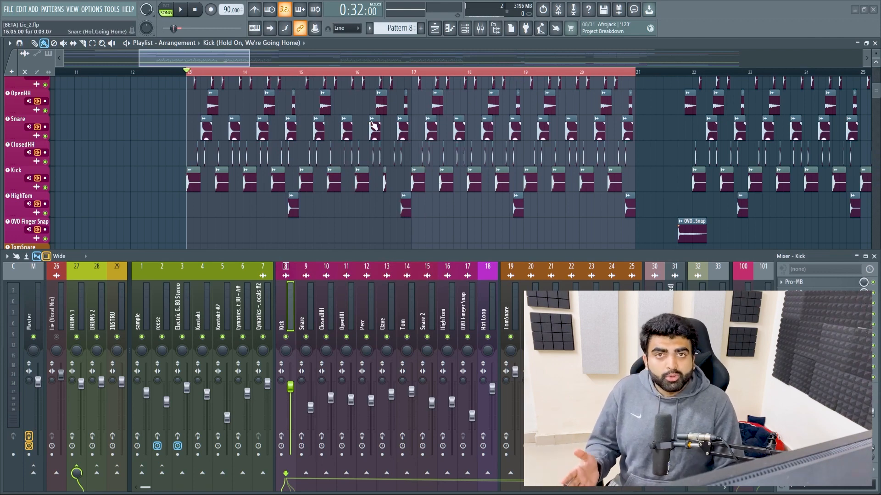
pyautogui.doubleClick(226, 178)
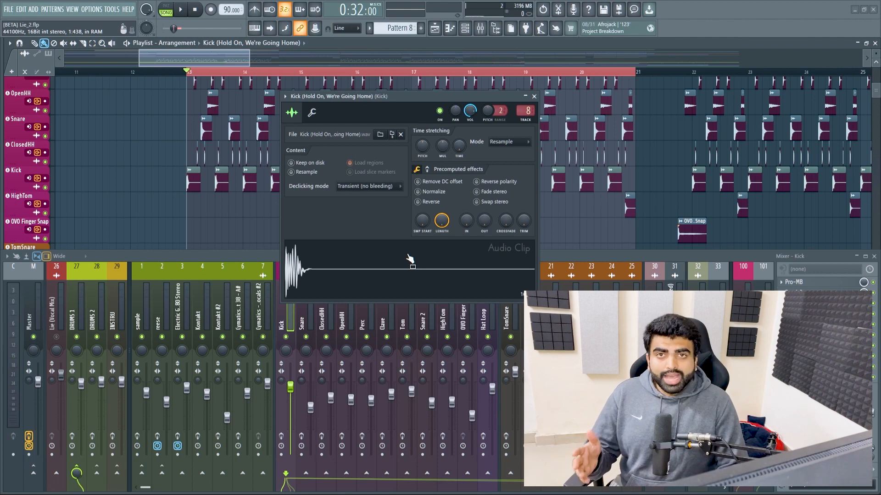
pyautogui.click(535, 97)
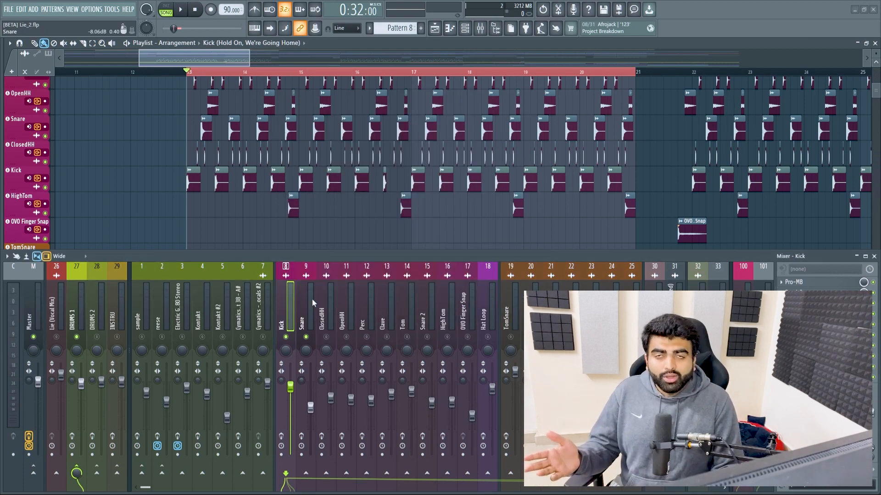
# Examine Pro-MB on the Kick track, checking the band's gain, low and high crossovers and expansion settings during playback.
pyautogui.press('space')
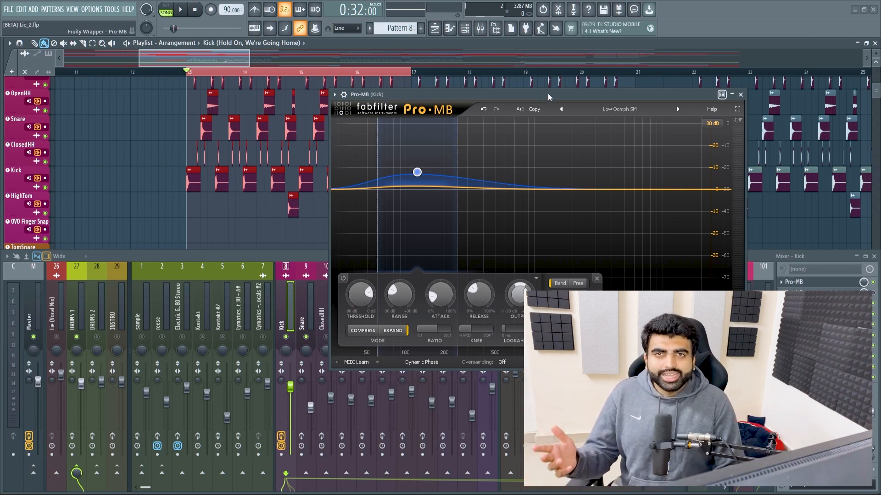
pyautogui.moveTo(416, 169)
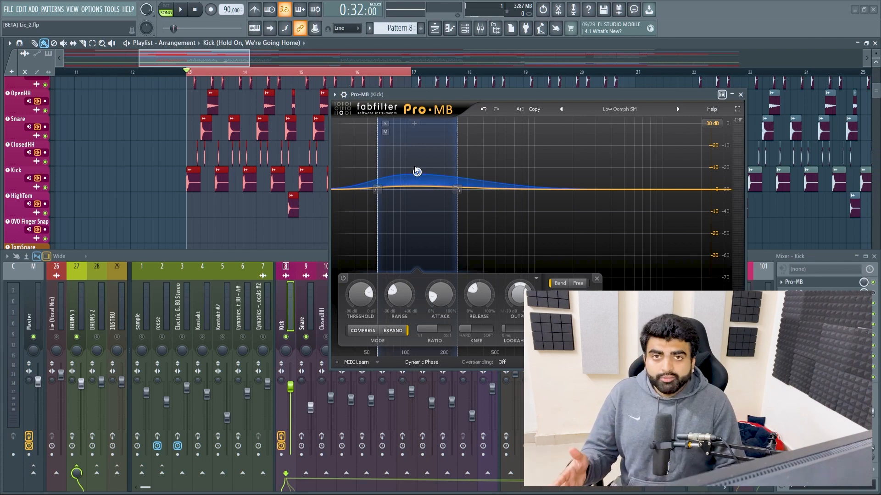
pyautogui.moveTo(377, 163)
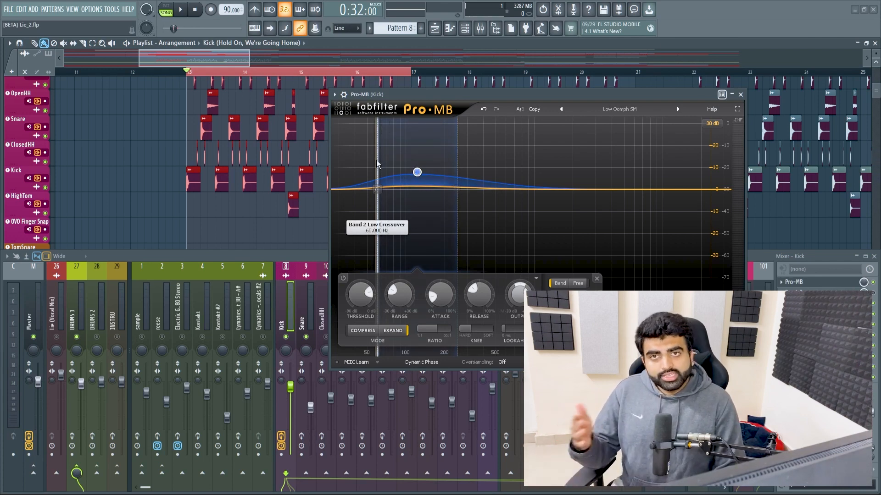
pyautogui.moveTo(460, 176)
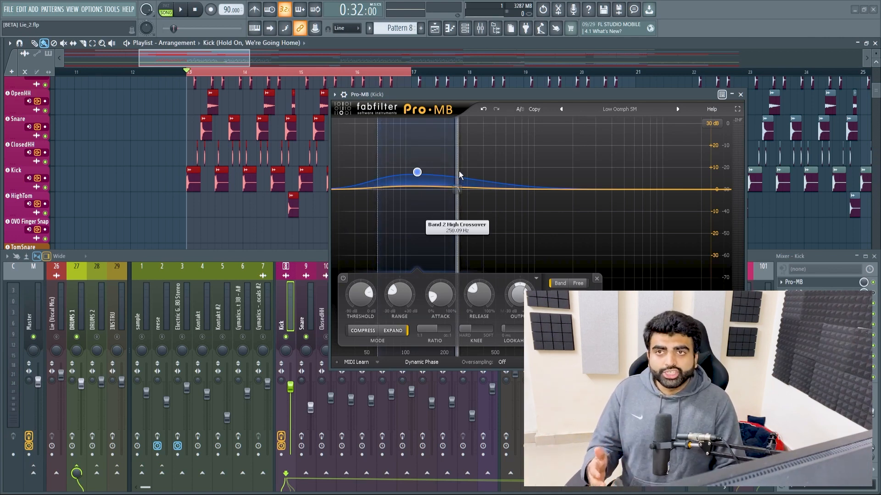
pyautogui.moveTo(438, 334)
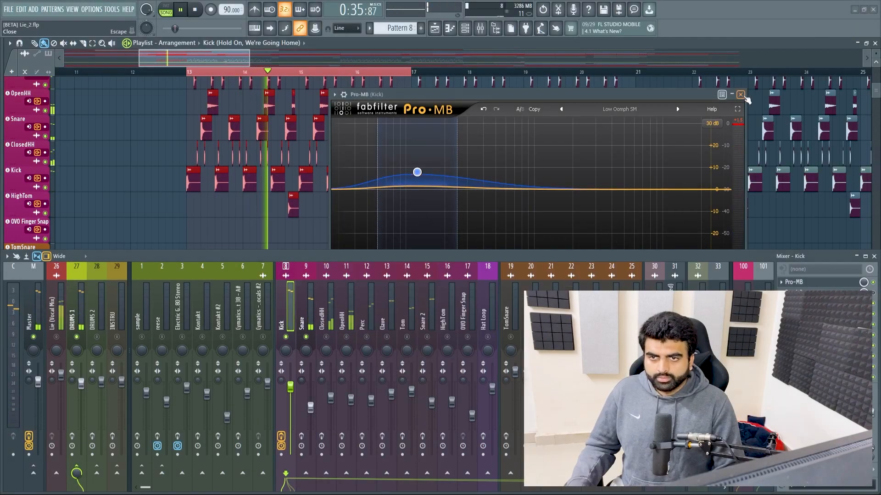
pyautogui.click(740, 94)
pyautogui.press('space')
pyautogui.click(827, 283)
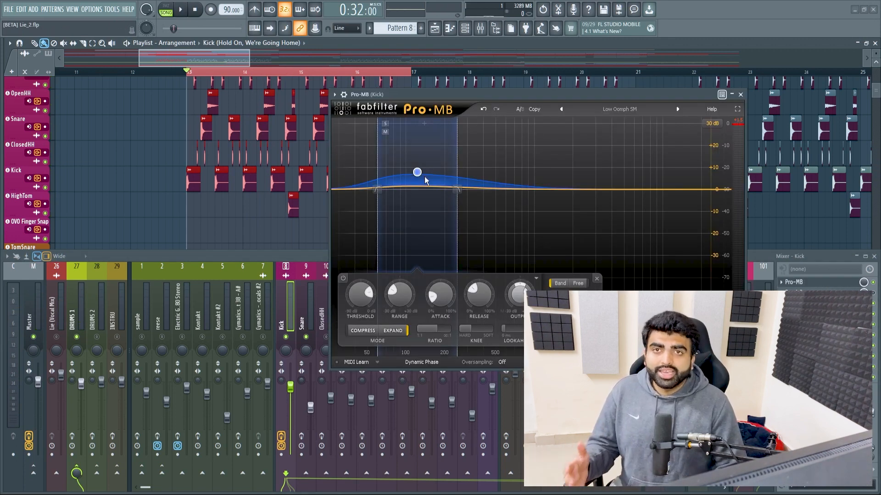
pyautogui.click(740, 95)
# Inspect the Pro-L 2 limiter on the Kick track during playback and compare the Kick with its effects bypassed.
pyautogui.click(821, 293)
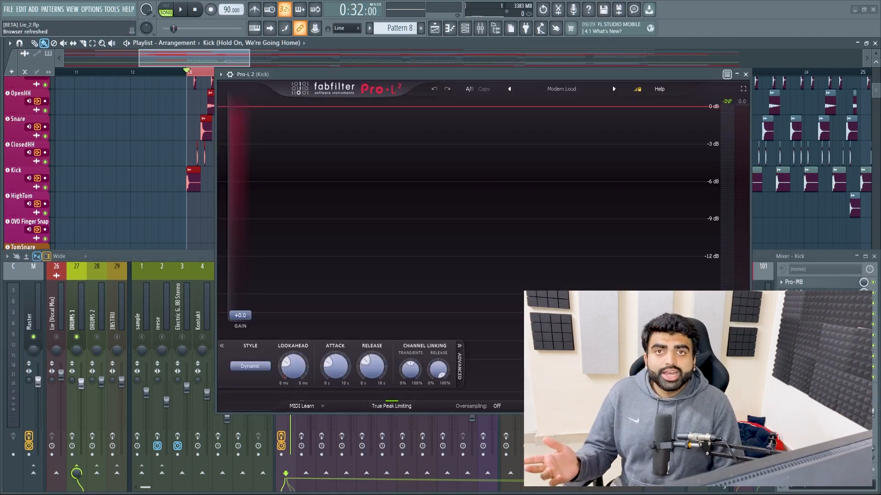
pyautogui.moveTo(331, 370)
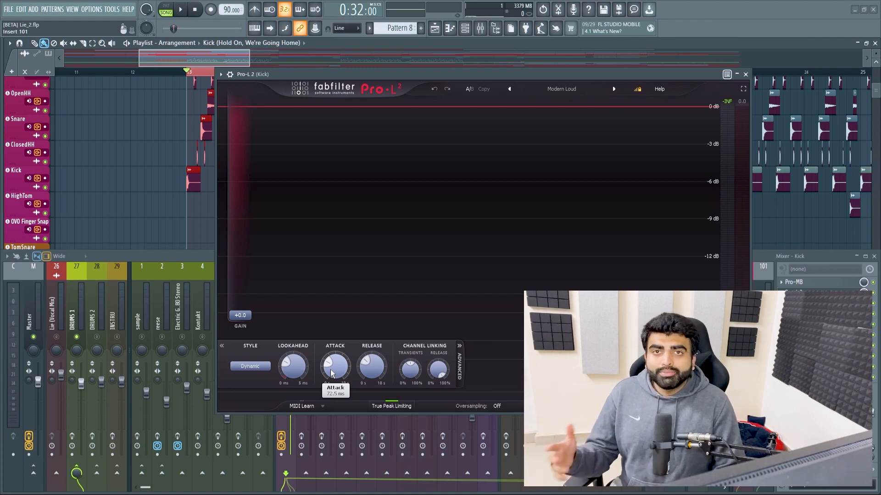
pyautogui.press('space')
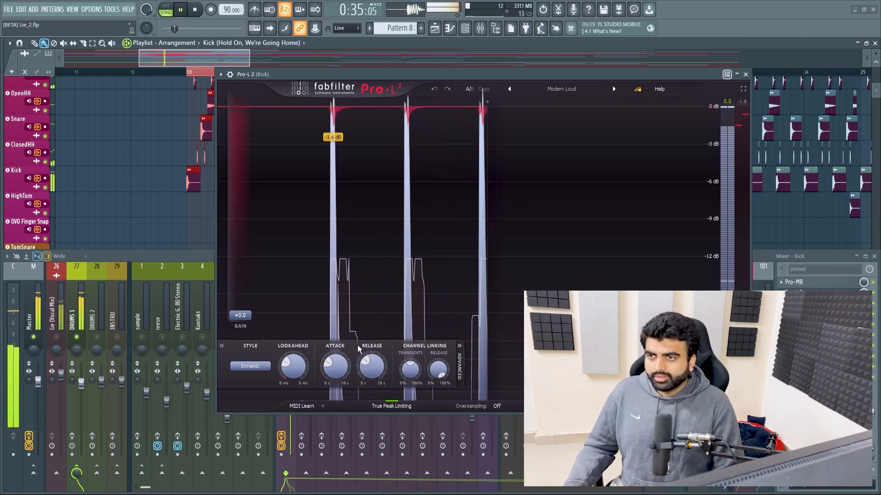
pyautogui.click(746, 74)
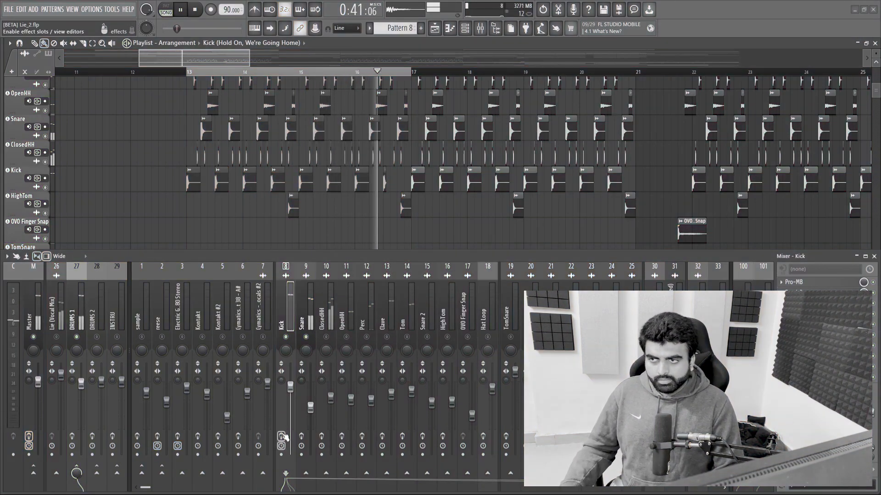
pyautogui.click(282, 437)
pyautogui.press('space')
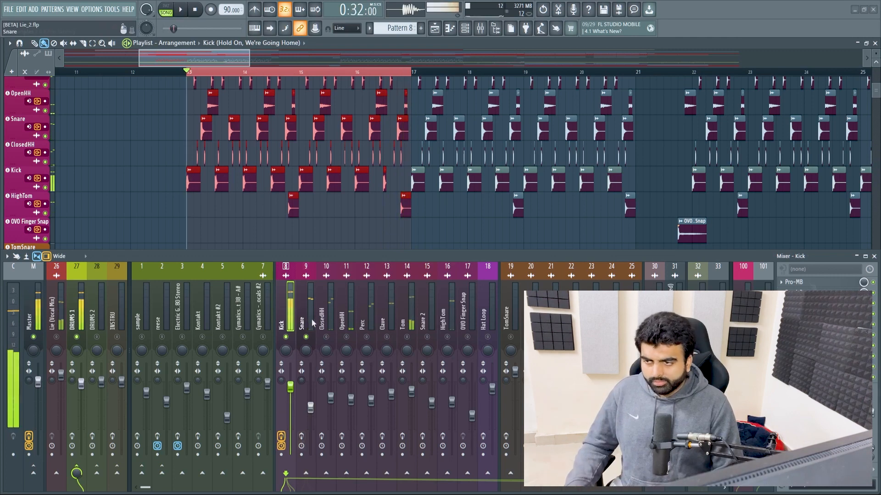
# Inspect the Pro-Q 3 equalizer curve on the Snare track while playing the drums.
pyautogui.click(311, 319)
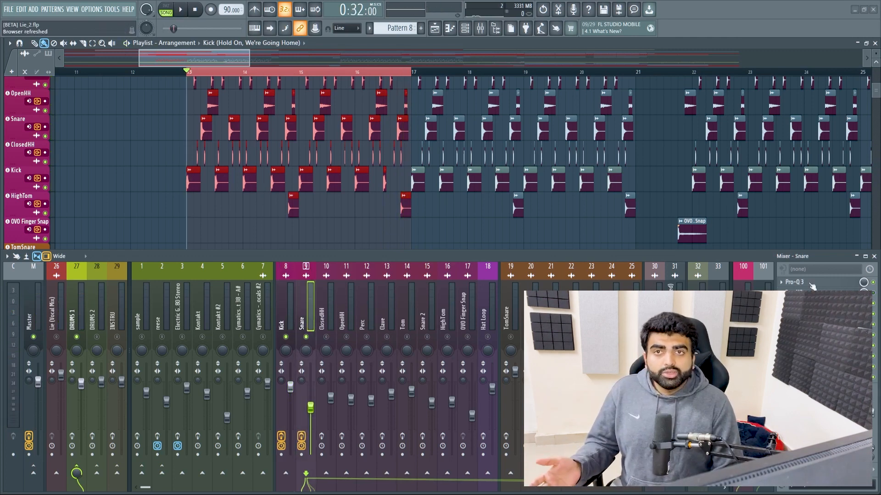
pyautogui.click(811, 285)
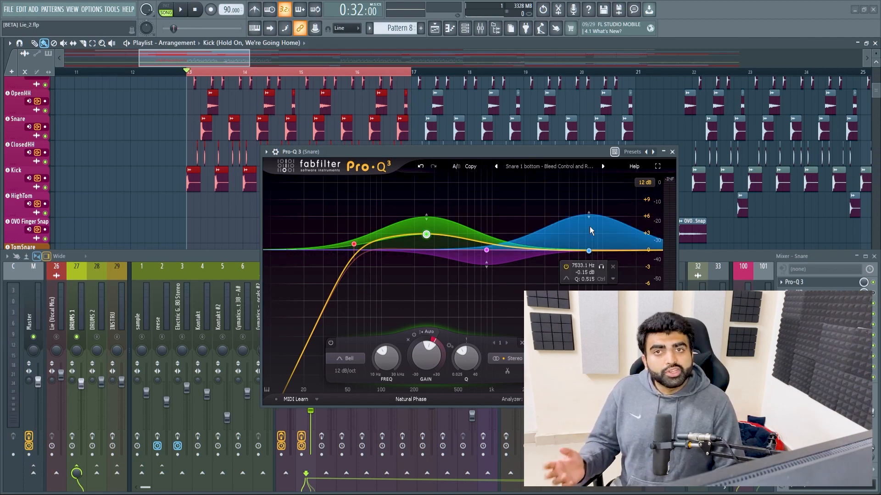
pyautogui.press('space')
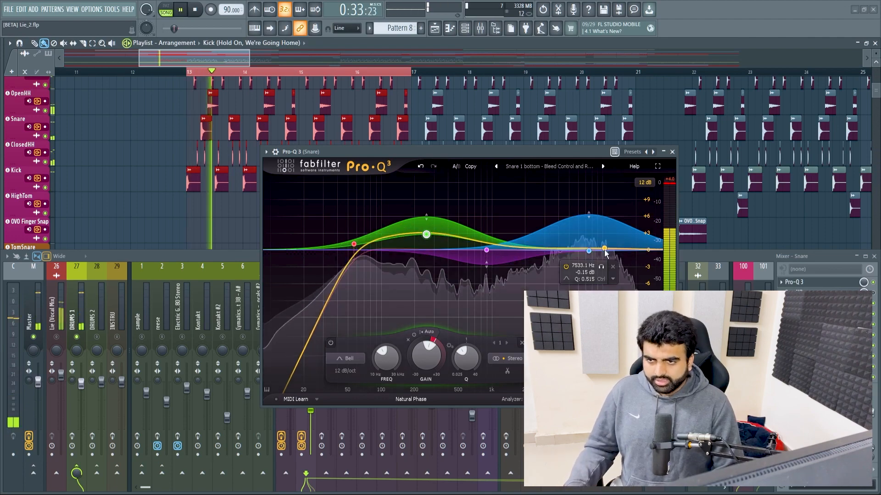
pyautogui.click(673, 152)
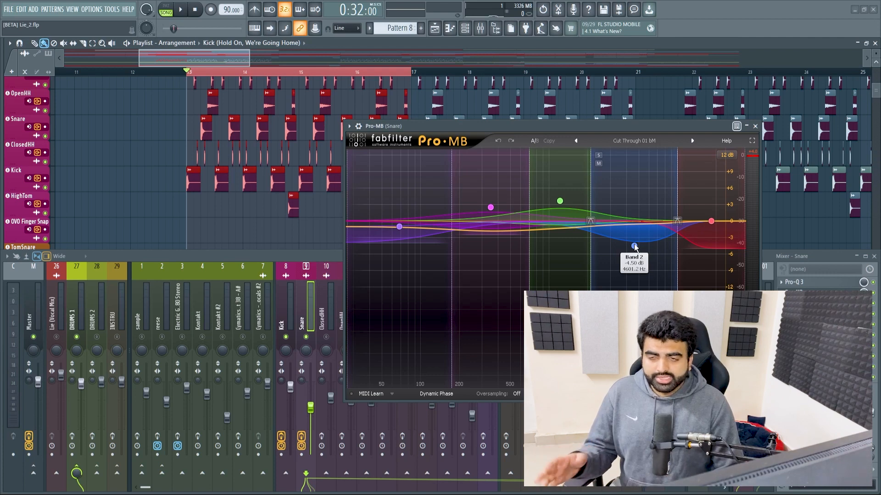
# Examine the expanding mid bands of Pro-MB on the Snare track and listen to the drums.
pyautogui.click(491, 207)
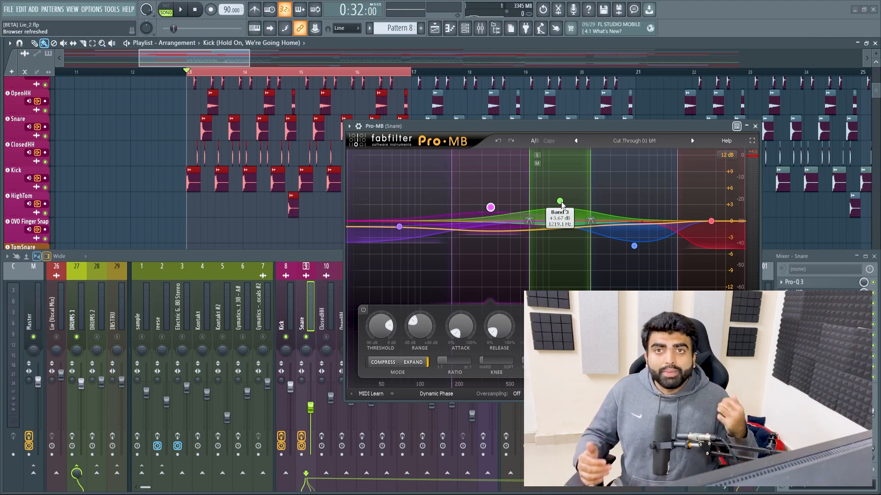
pyautogui.press('space')
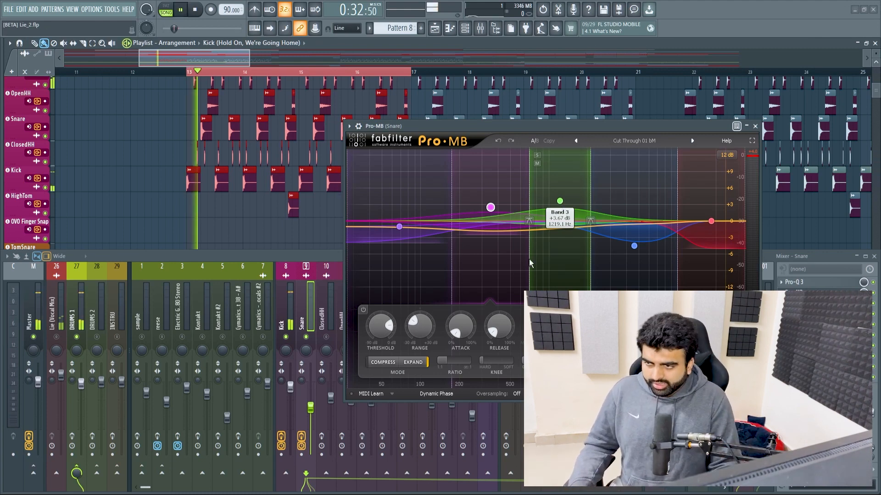
pyautogui.click(755, 127)
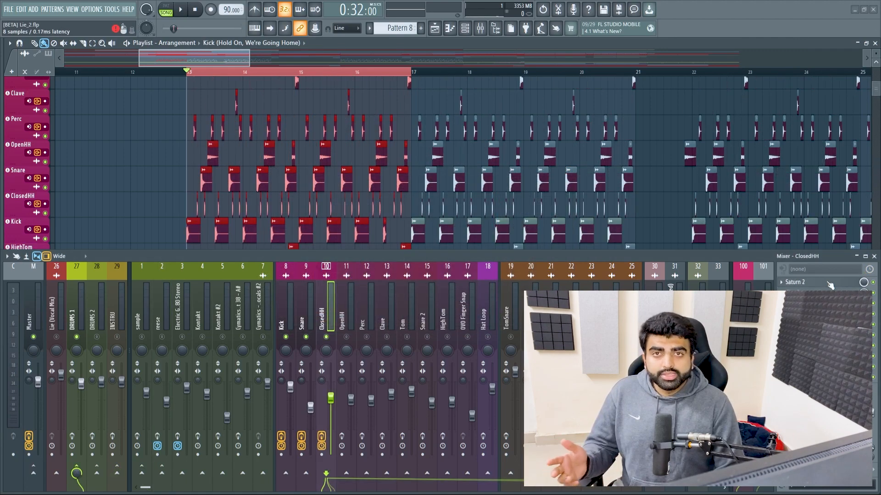
# Inspect Saturn 2 on the ClosedHH track and listen to the hi-hat, bringing the Snare back in.
pyautogui.click(830, 283)
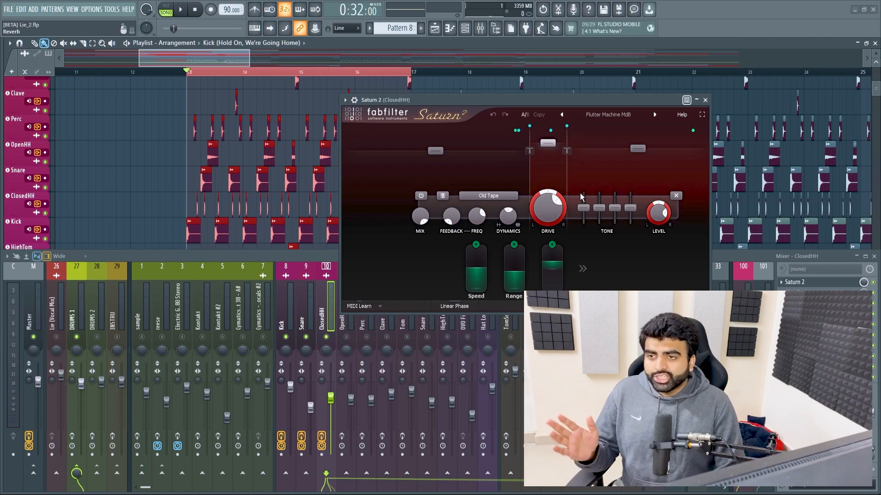
pyautogui.click(180, 11)
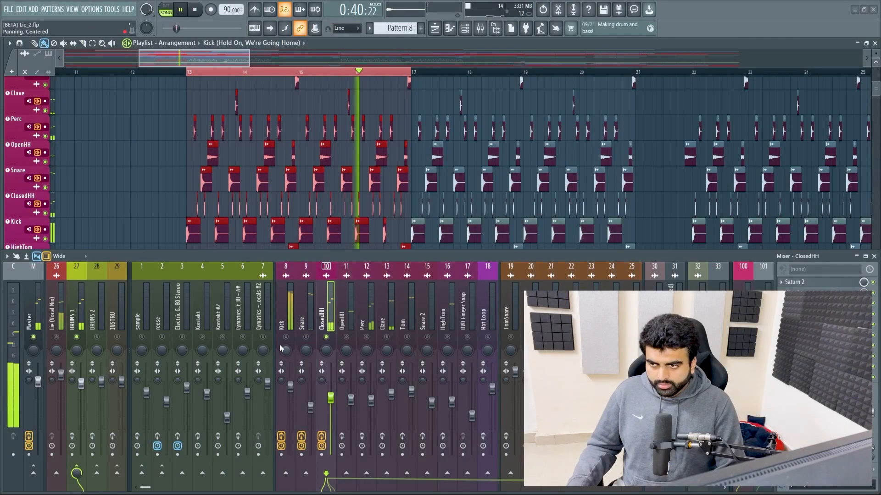
pyautogui.click(306, 337)
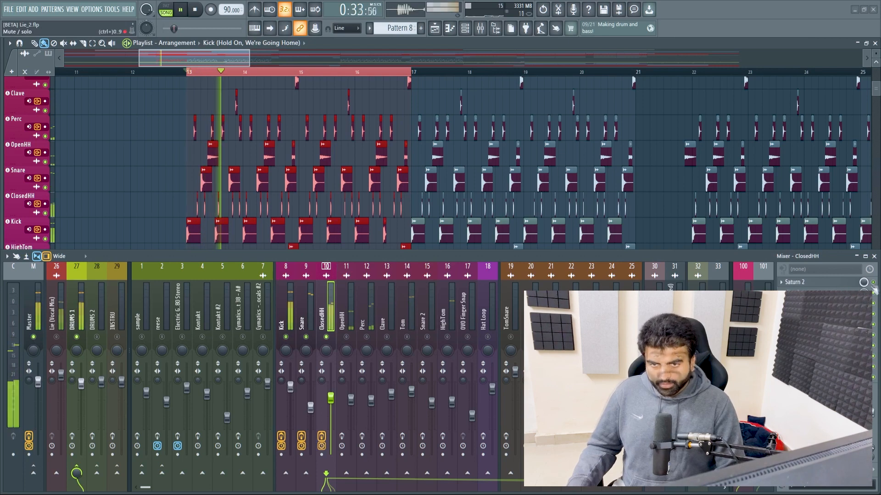
pyautogui.press('space')
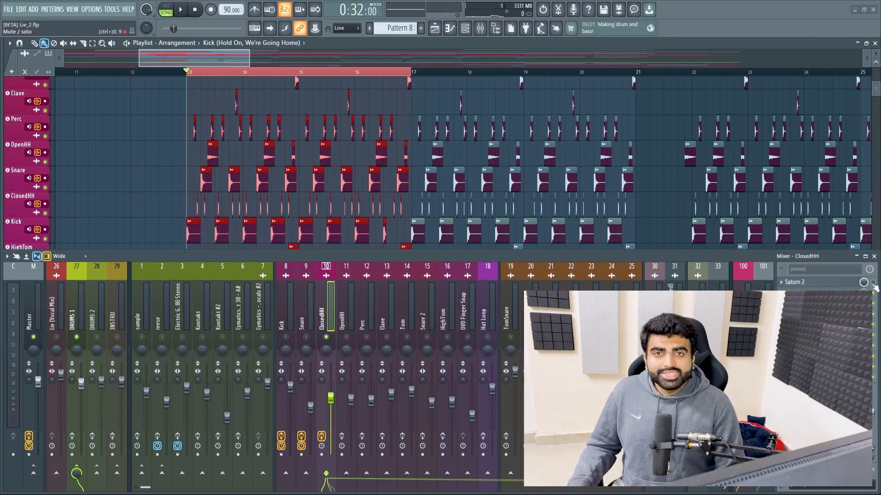
# Inspect Soundgoodizer on the OpenHH track and play the drums to hear the open hi-hat.
pyautogui.moveTo(242, 115)
pyautogui.mouseDown()
pyautogui.moveTo(233, 101)
pyautogui.moveTo(233, 121)
pyautogui.moveTo(242, 116)
pyautogui.mouseUp()
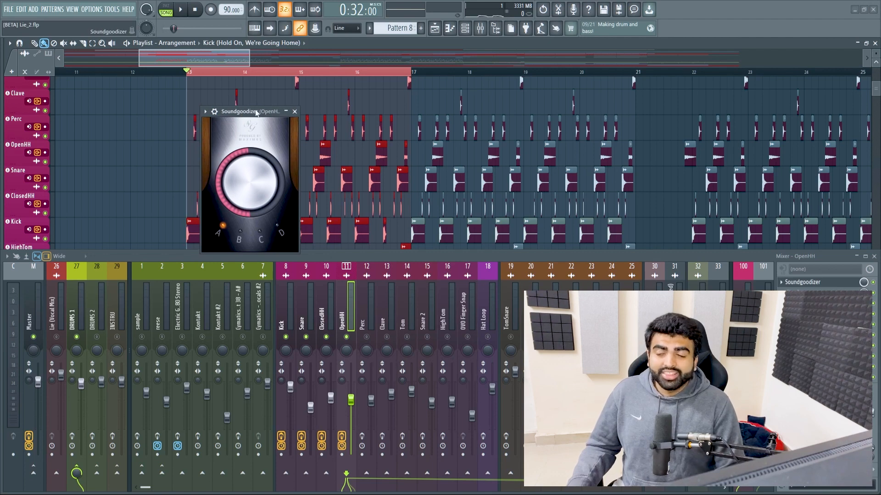
pyautogui.click(295, 111)
pyautogui.press('space')
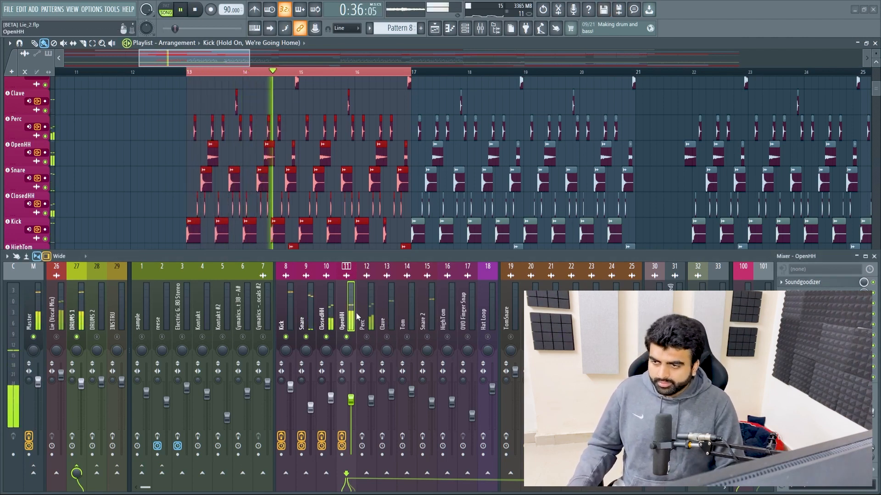
pyautogui.click(332, 305)
pyautogui.press('space')
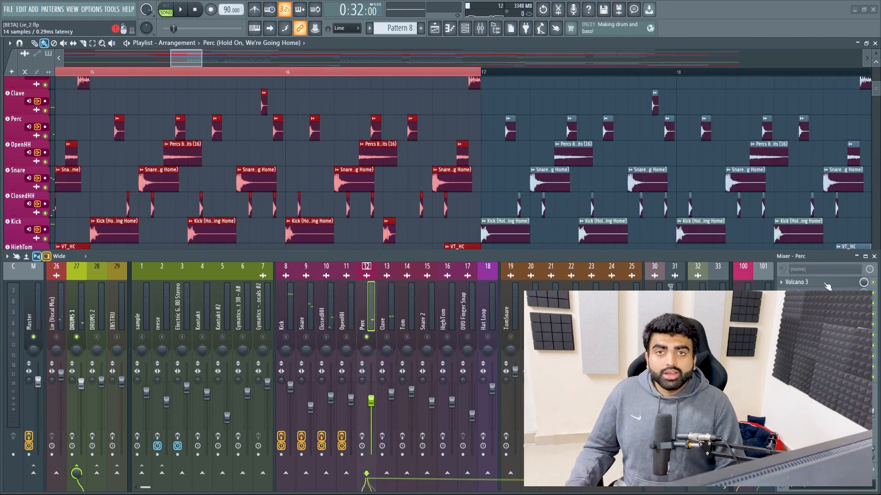
# Inspect the Volcano 3 high-pass filter on the Perc track and listen to it during playback.
pyautogui.click(827, 283)
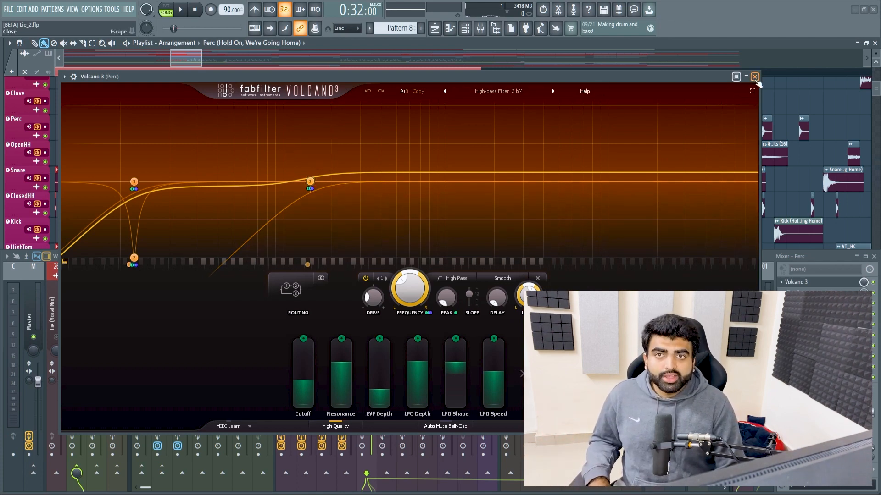
pyautogui.click(755, 77)
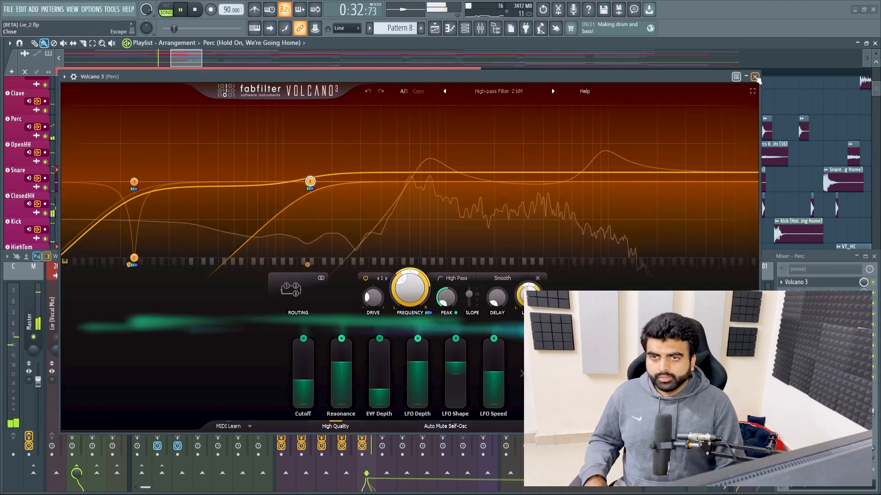
pyautogui.click(754, 77)
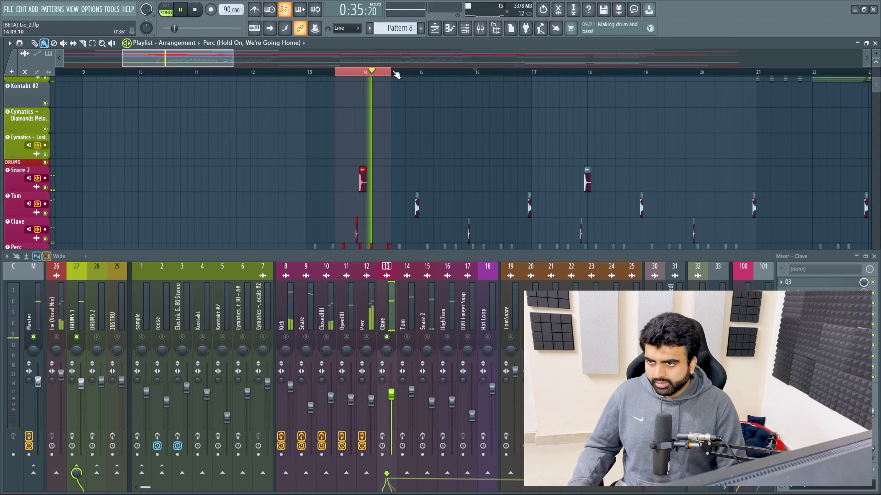
# Stop playback and open the Q3 equalizer on the Clave track for inspection.
pyautogui.press('space')
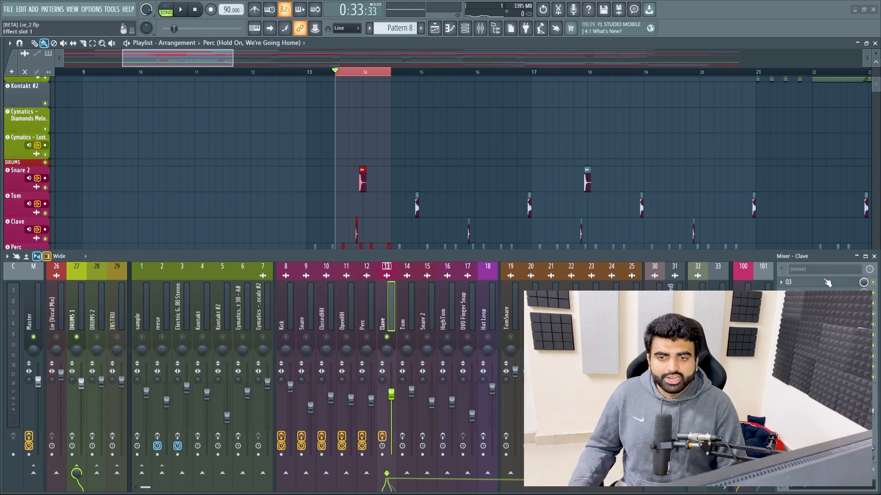
pyautogui.click(826, 283)
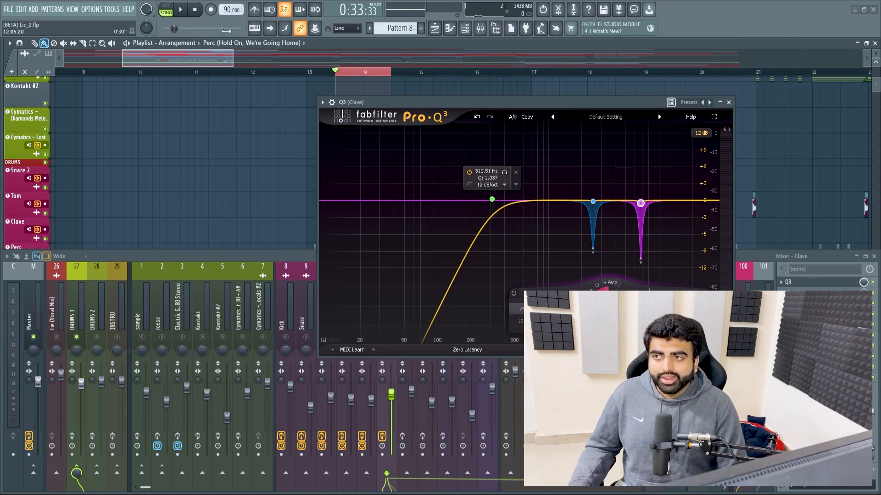
# Play the Clave with its Q3 equalizer open, and inspect Saturn 2 on the Tom track before listening to it.
pyautogui.click(183, 10)
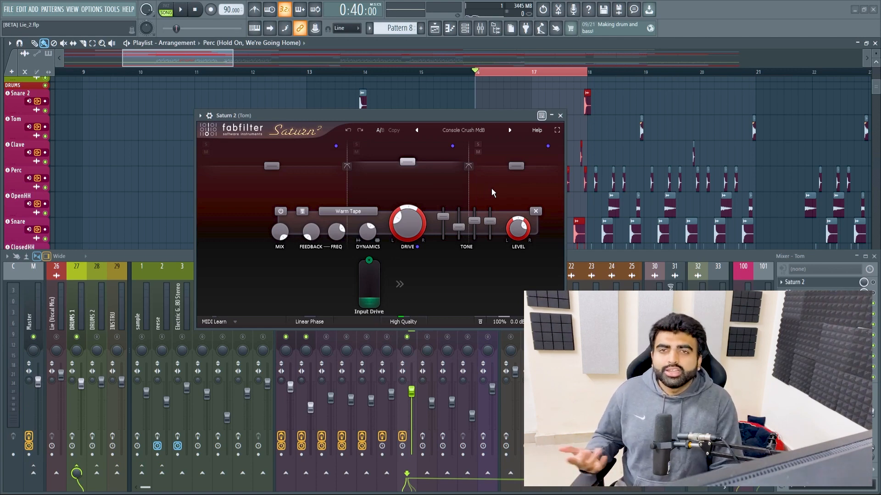
pyautogui.click(560, 115)
pyautogui.press('space')
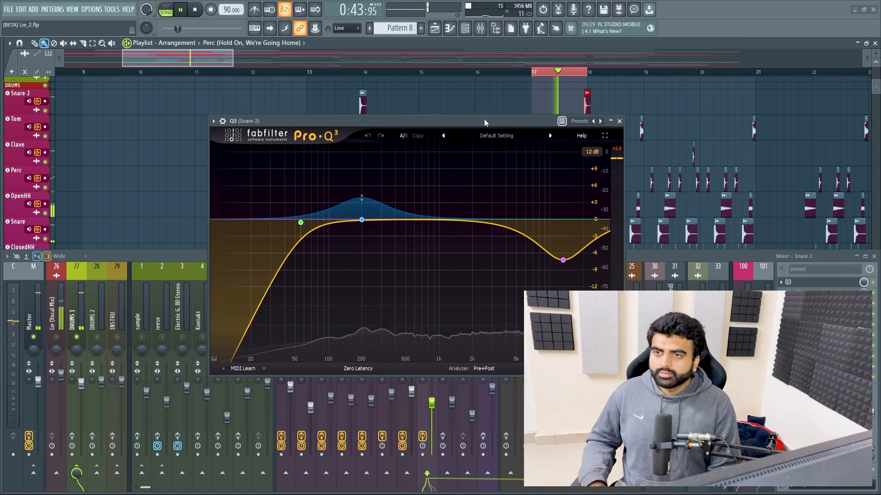
# Stop playback after viewing the Q3 equalizer on Snare 2, and review the pitch setting of the HighTom's VT_HC sample.
pyautogui.press('space')
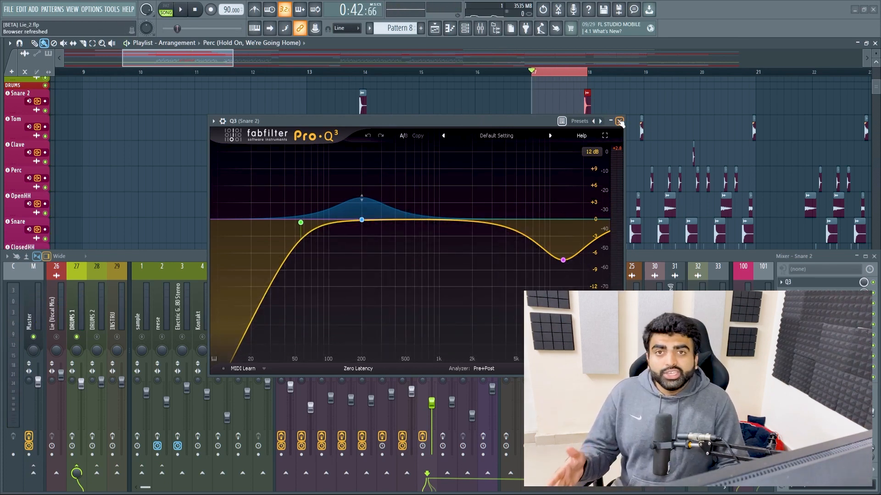
pyautogui.moveTo(363, 221)
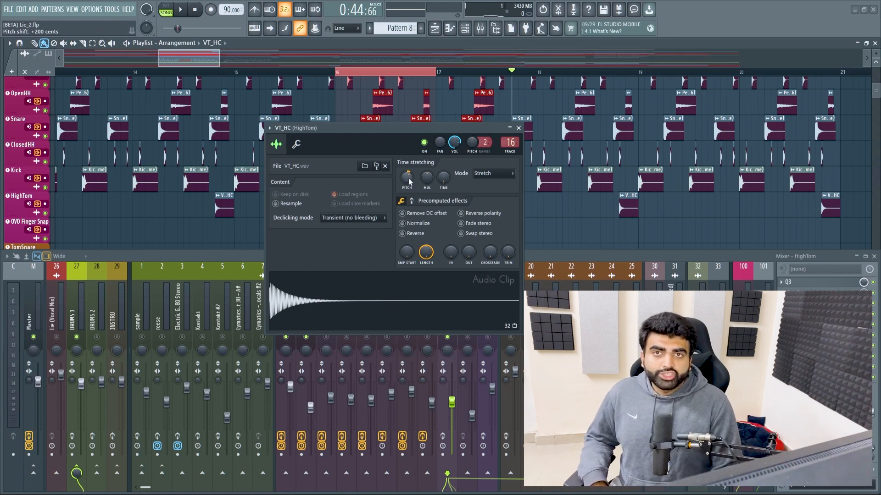
pyautogui.click(518, 128)
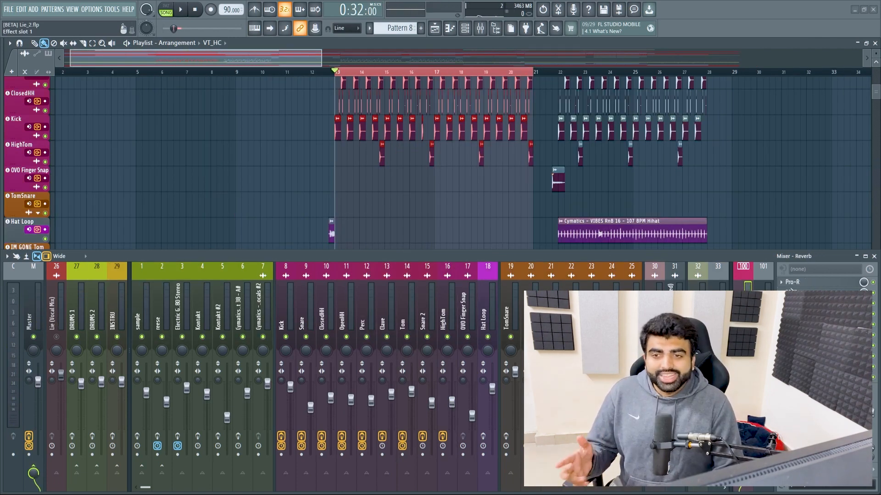
# Inspect the Pro-R settings on the Reverb track and step through the drum mixer tracks from Snare to Tom.
pyautogui.click(821, 284)
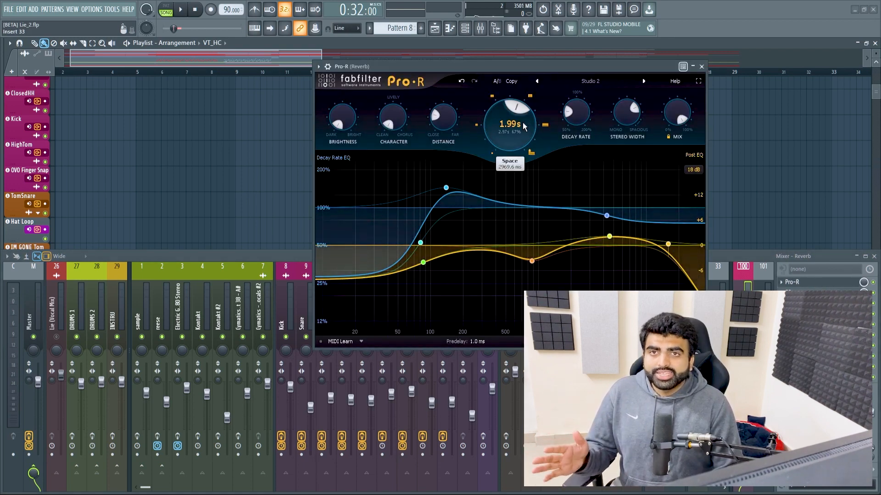
pyautogui.moveTo(342, 122)
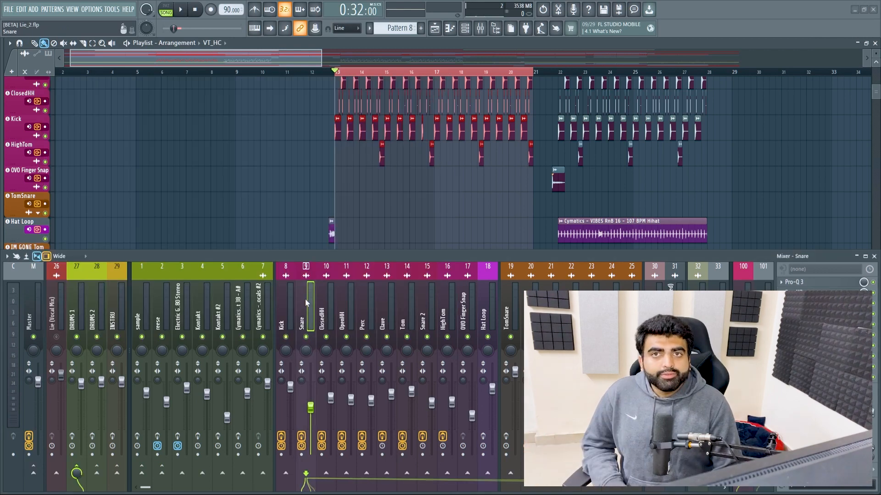
pyautogui.press('Right')
pyautogui.press('Right')
pyautogui.press('Right')
pyautogui.press('Right')
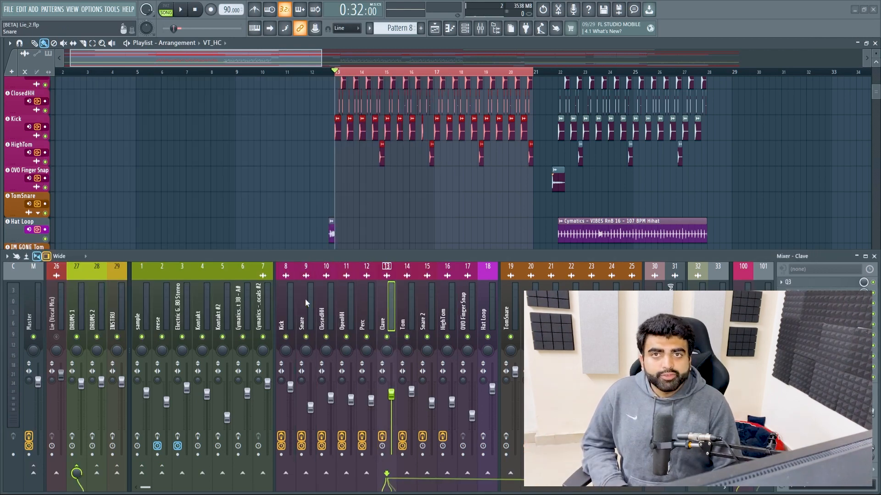
pyautogui.press('Right')
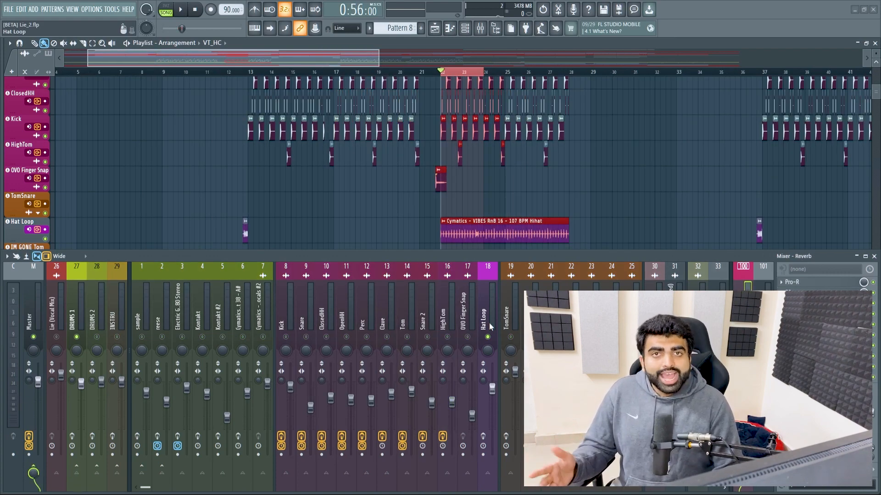
# Inspect Fruity PanOMatic on the Hat Loop track and adjust that track's stereo separation during playback.
pyautogui.click(489, 323)
pyautogui.moveTo(343, 124); pyautogui.dragTo(380, 134)
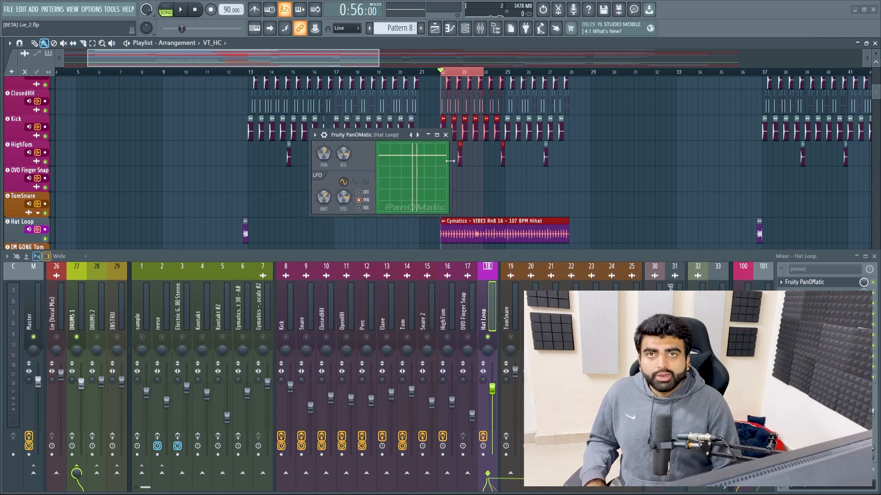
pyautogui.click(445, 134)
pyautogui.press('space')
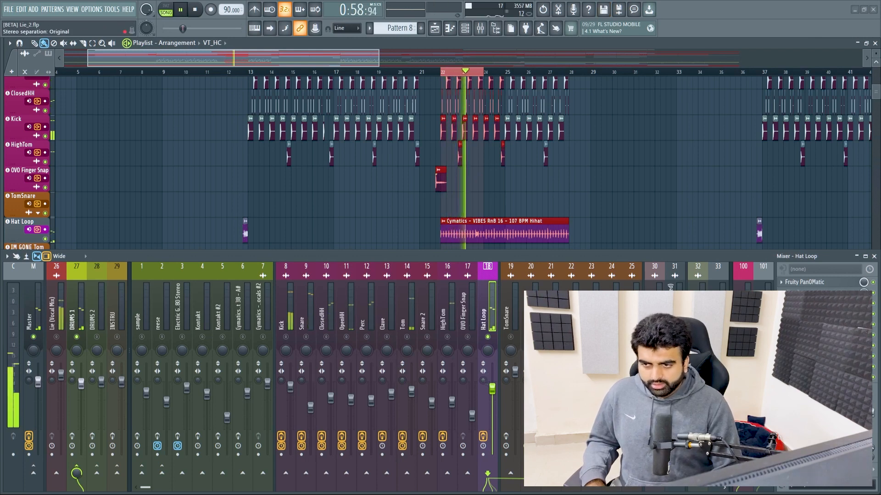
pyautogui.scroll(-5, 482, 380)
pyautogui.scroll(-4, 483, 380)
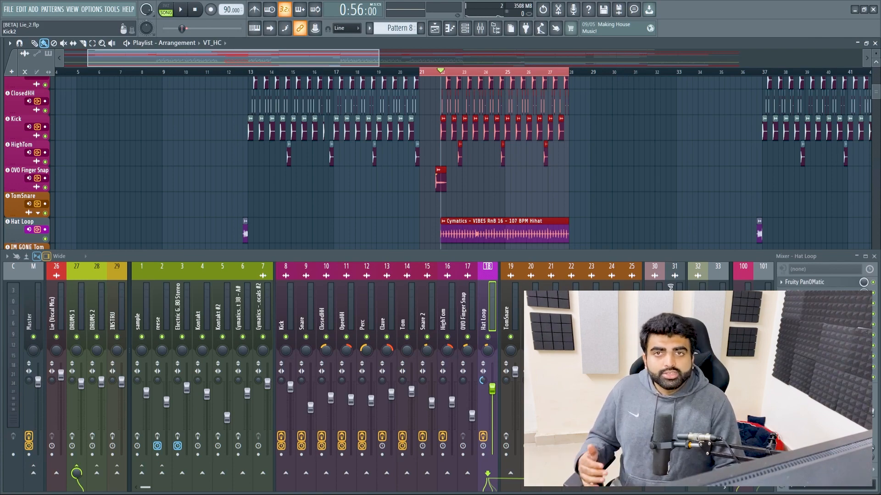
# Mute the Cymatics Lost Touch vocal clips at bars 28 and 36, and toggle the Lie (Vocal Mix) track's mute during playback.
pyautogui.click(579, 151)
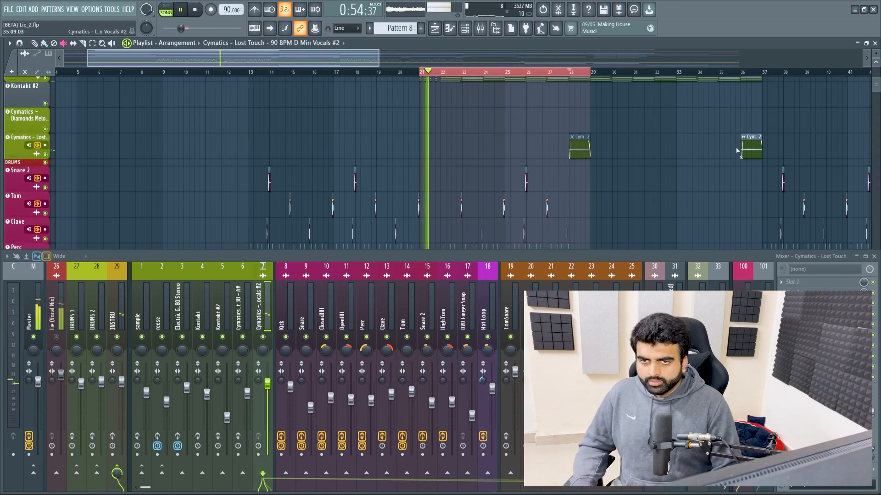
pyautogui.click(743, 154)
pyautogui.scroll(-4, 604, 168)
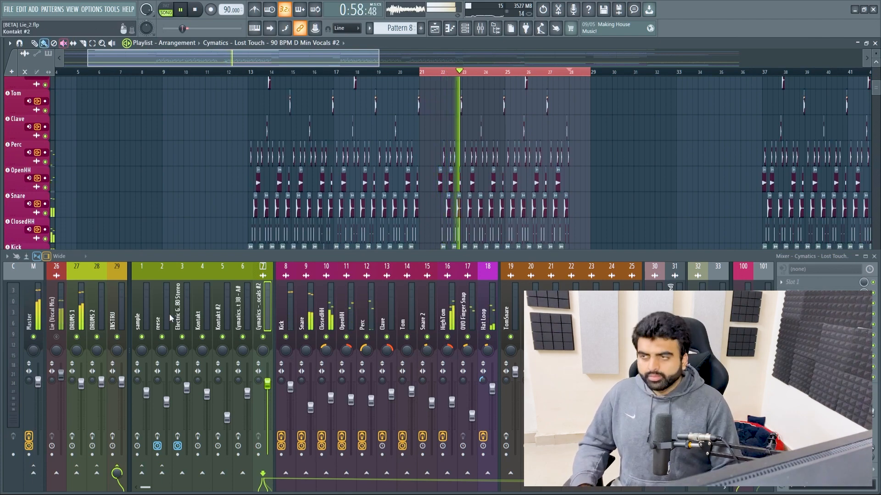
pyautogui.click(58, 336)
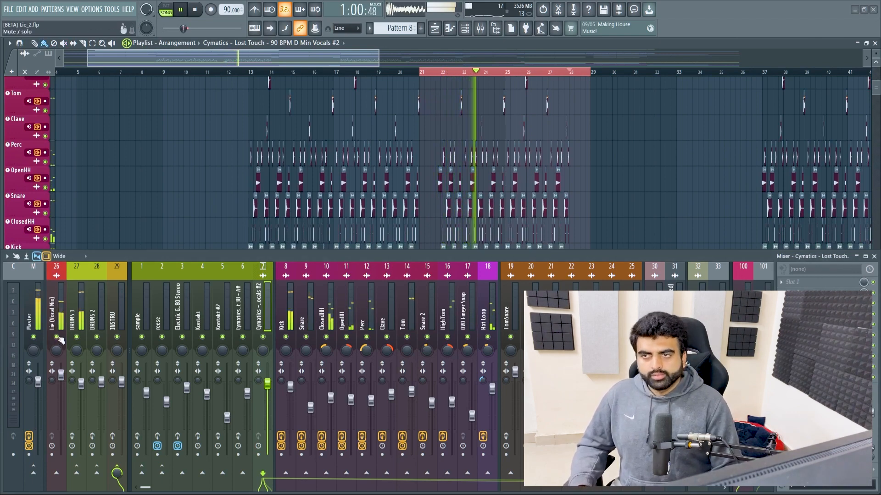
pyautogui.press('space')
# Check the HighTom and DRUMS 1 mixer tracks and open Pro-MB on DRUMS 1 for inspection.
pyautogui.click(75, 292)
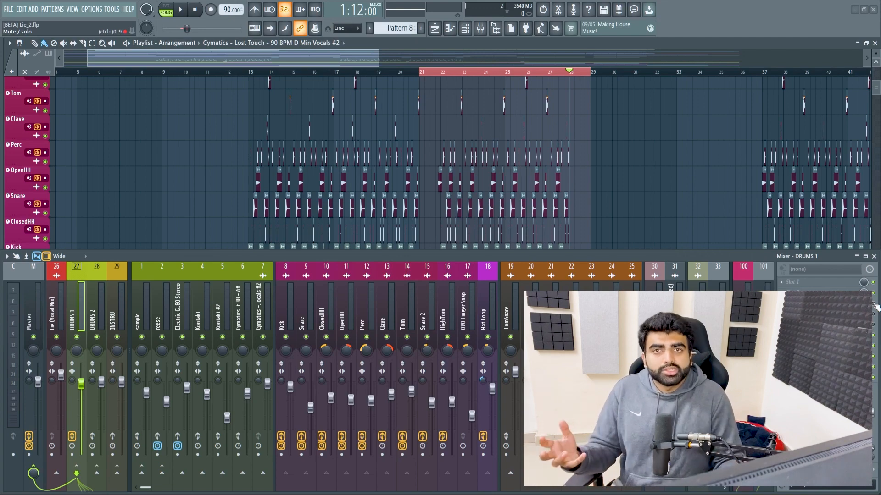
pyautogui.click(442, 312)
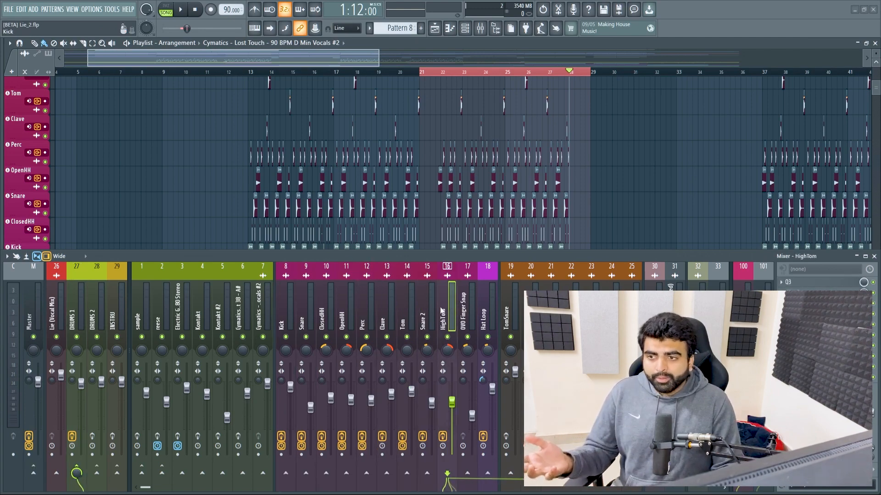
pyautogui.click(72, 314)
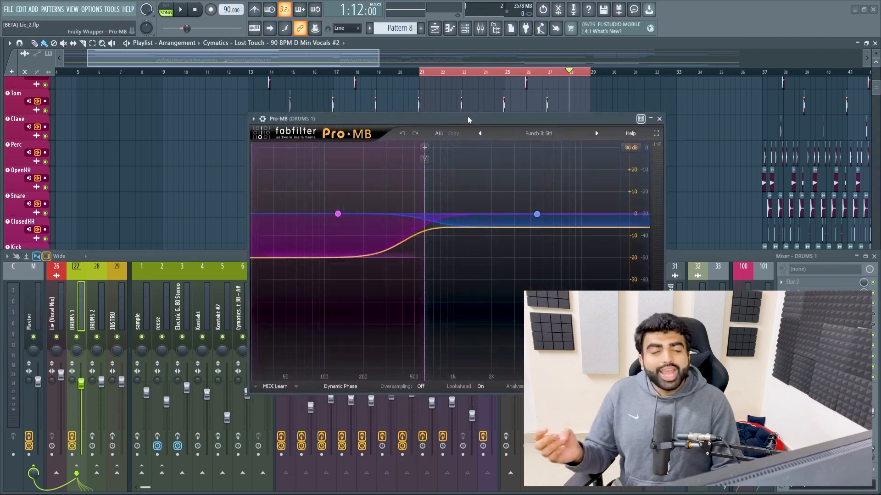
pyautogui.moveTo(467, 117); pyautogui.dragTo(479, 150)
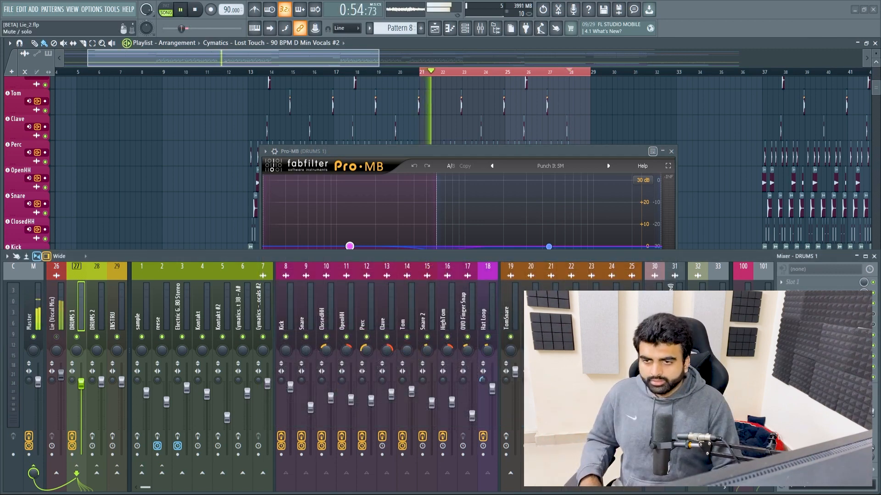
# Inspect Pro-MB's band 1 threshold on DRUMS 1 during playback with the vocal mix toggled, and view the Equalizer module in Neutron 4.
pyautogui.click(56, 338)
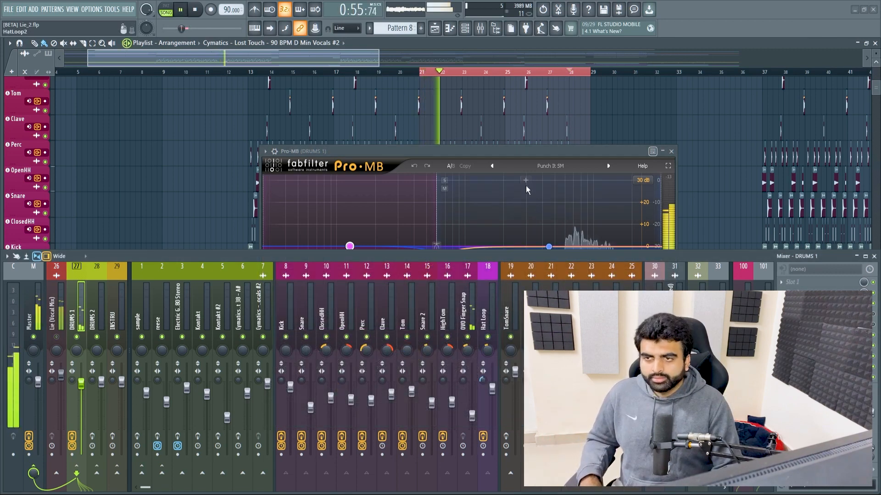
pyautogui.moveTo(532, 153); pyautogui.dragTo(529, 142)
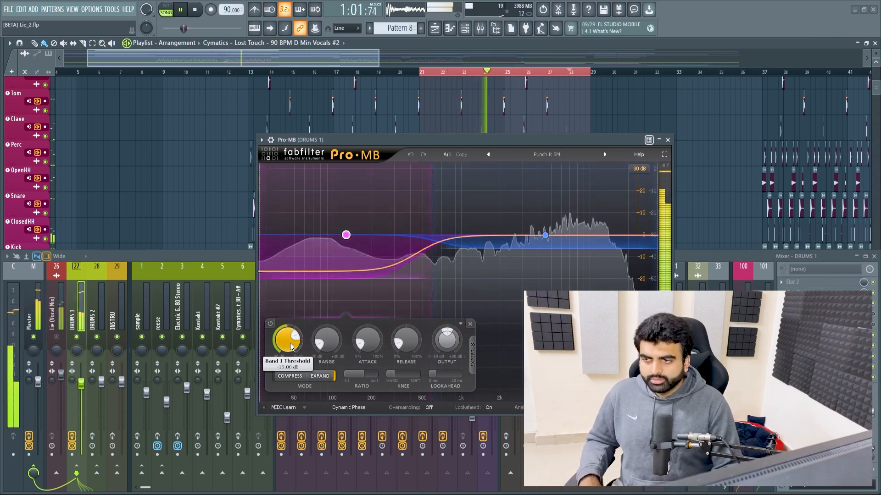
pyautogui.moveTo(299, 347); pyautogui.dragTo(295, 338)
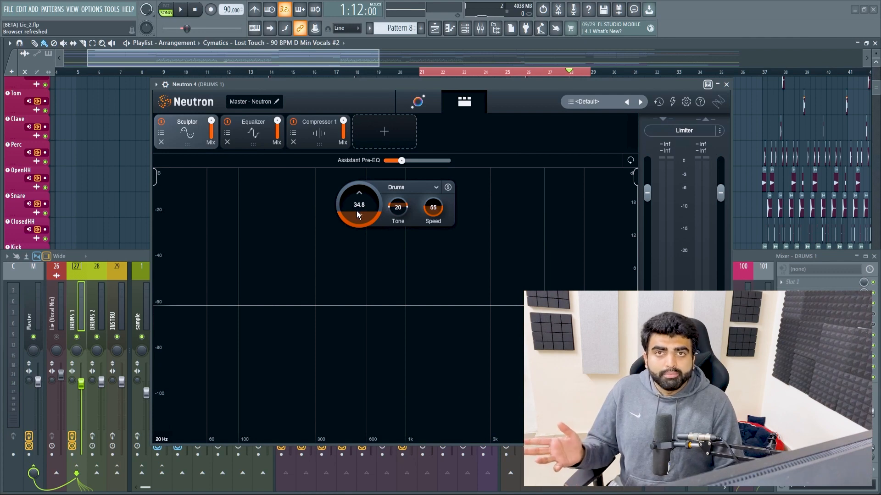
pyautogui.click(282, 136)
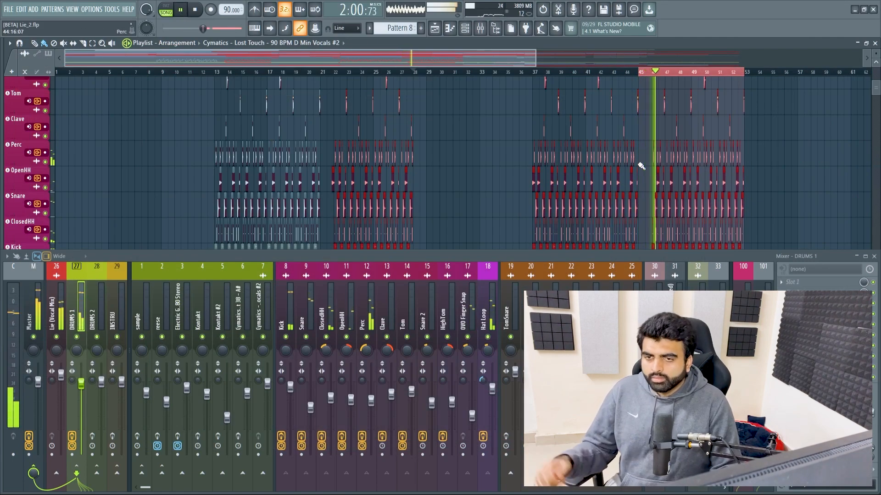
# Bypass the effects on the drum tracks from Kick to HighTom, the Hat Loop and the DRUMS 1 bus during playback.
pyautogui.click(281, 441)
pyautogui.click(302, 439)
pyautogui.click(322, 439)
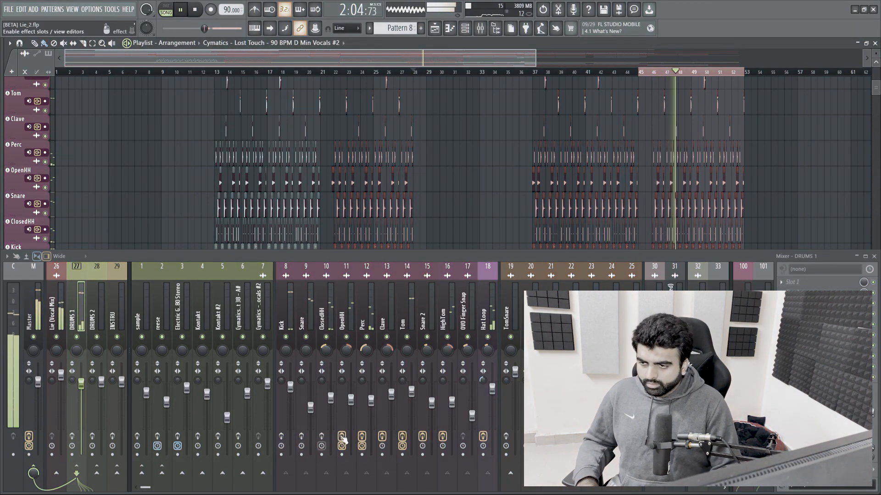
pyautogui.click(342, 439)
pyautogui.click(362, 438)
pyautogui.click(382, 437)
pyautogui.click(402, 437)
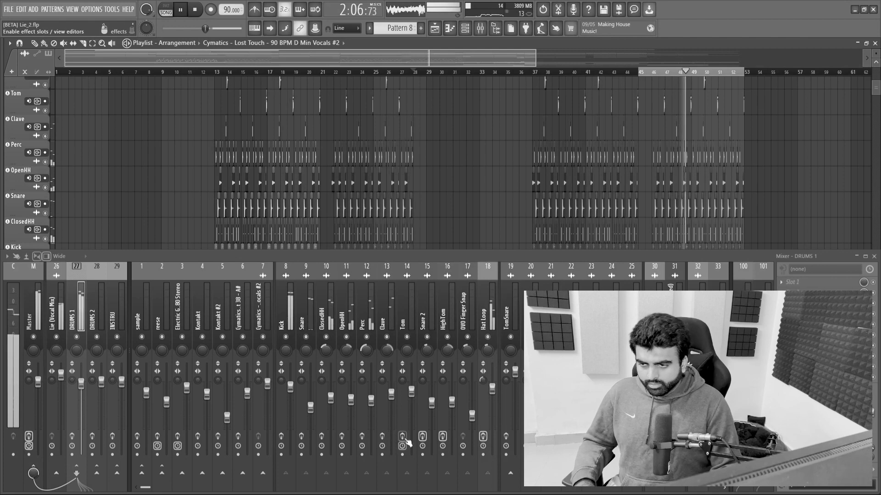
pyautogui.click(423, 437)
pyautogui.click(443, 437)
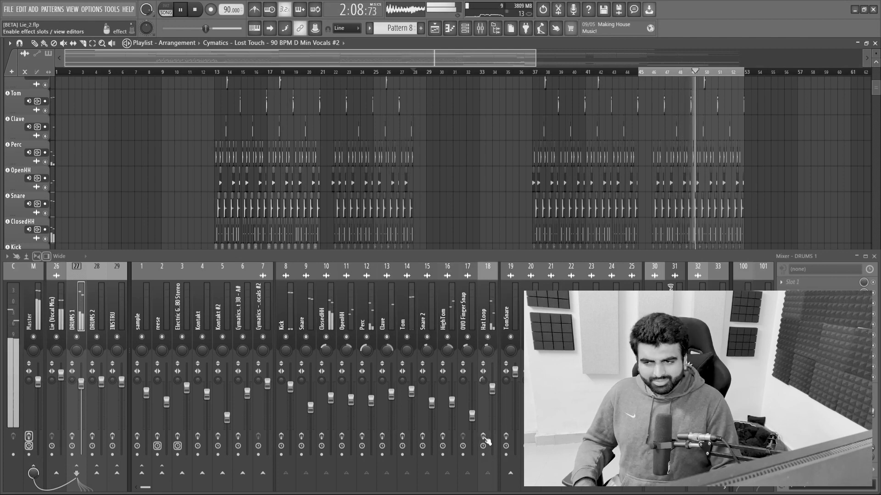
# Re-enable the effects on the bypassed drum tracks from HighTom back to Kick, the Hat Loop and the DRUMS 1 bus.
pyautogui.click(443, 437)
pyautogui.click(422, 437)
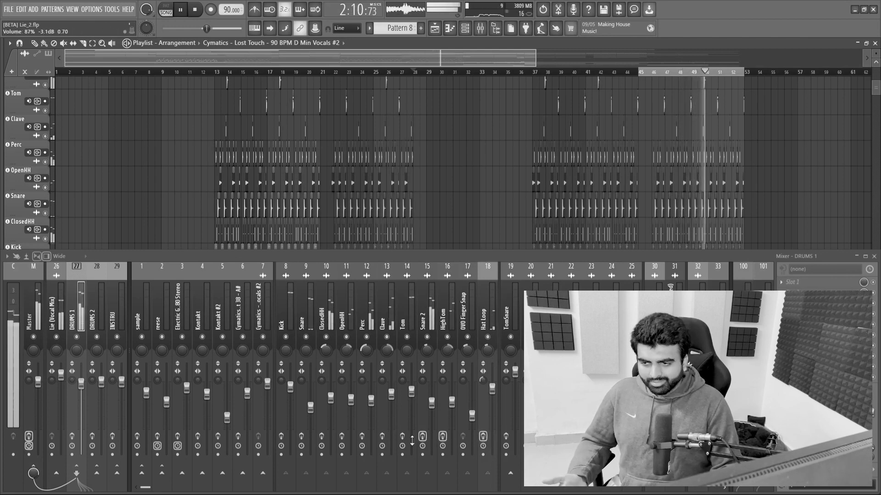
pyautogui.click(402, 437)
pyautogui.click(383, 437)
pyautogui.click(362, 437)
pyautogui.click(341, 437)
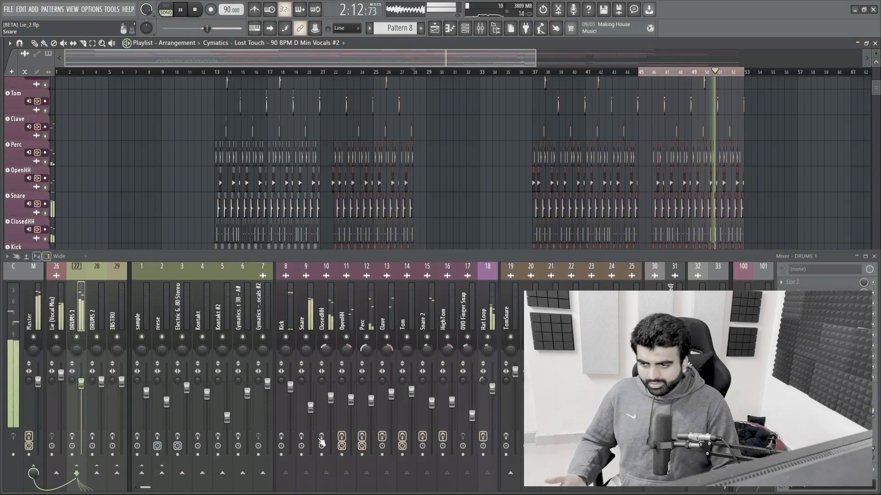
pyautogui.click(321, 437)
pyautogui.click(302, 437)
pyautogui.click(281, 438)
pyautogui.click(72, 437)
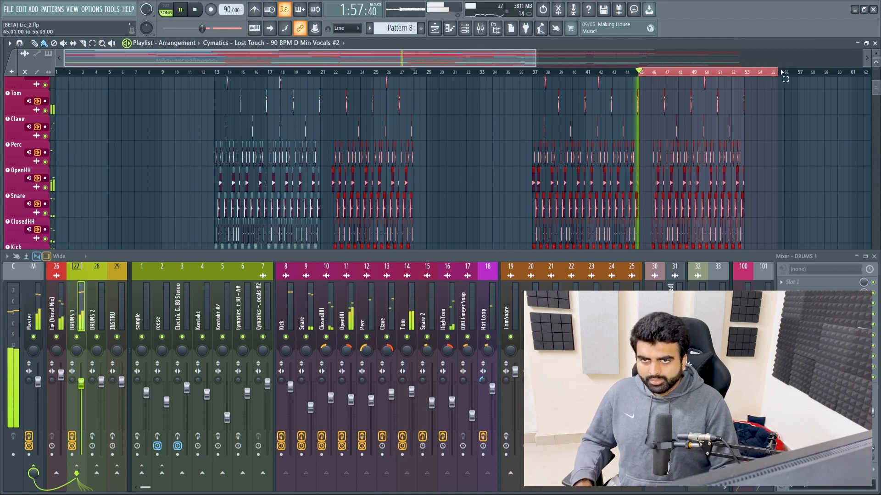
# Move the playback selection to start at bar 53, and inspect Pro-Q 3 and the Pro-C 2 attack on the IM GONE Tom track.
pyautogui.press('space')
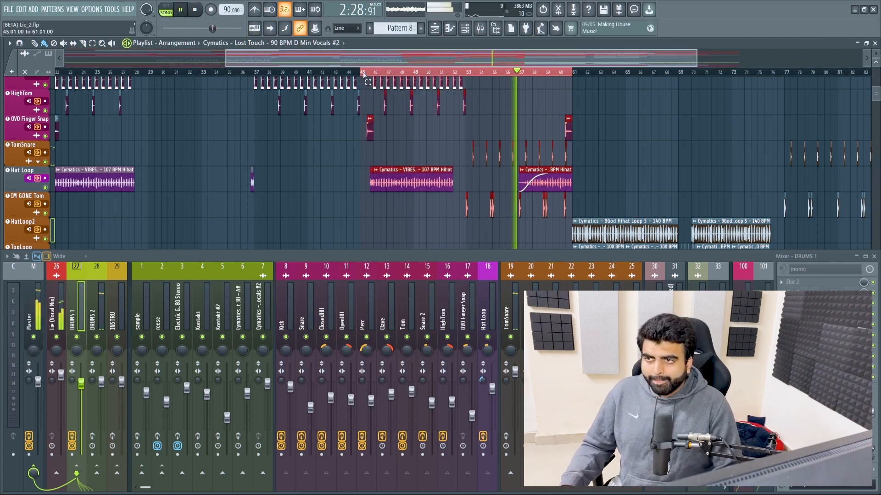
pyautogui.moveTo(359, 72); pyautogui.dragTo(465, 72)
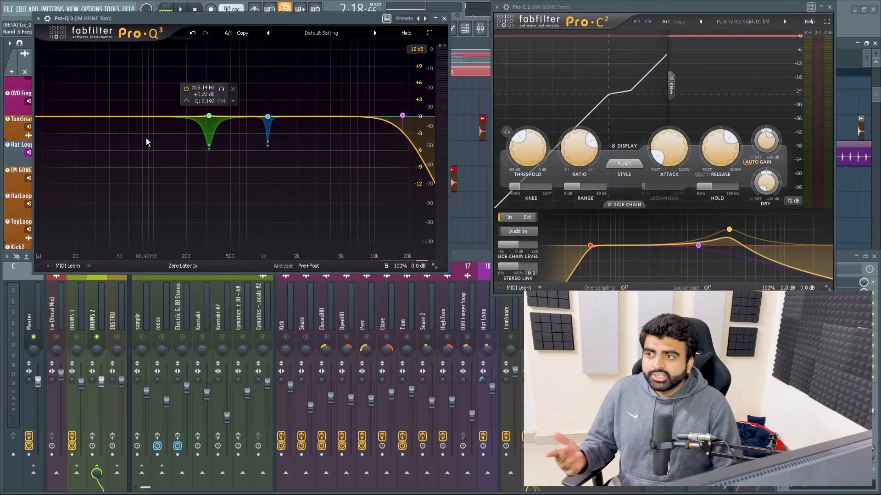
pyautogui.moveTo(664, 155)
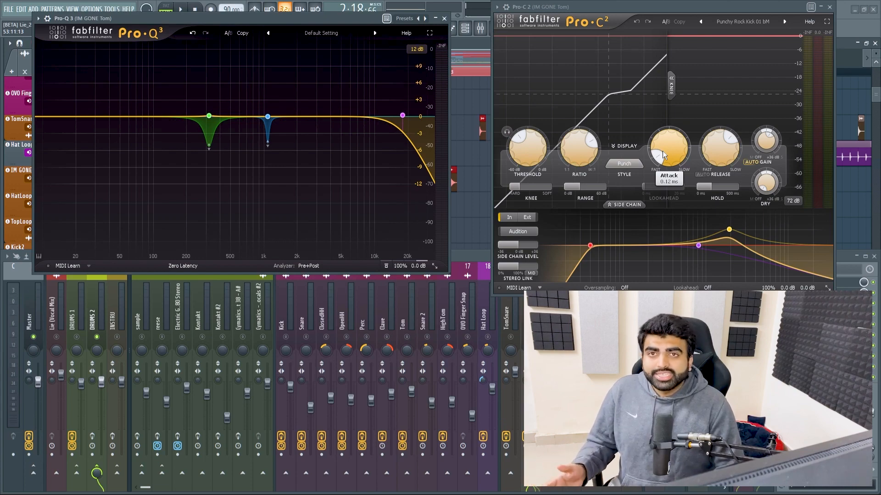
pyautogui.press('space')
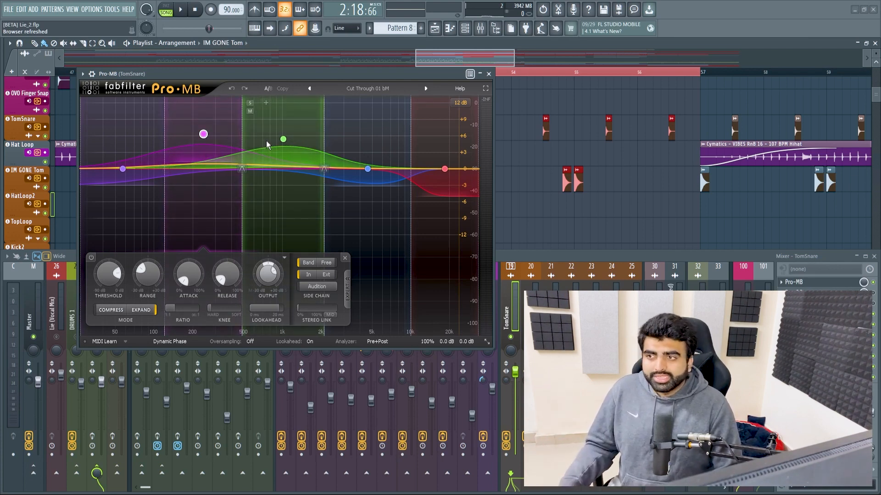
# Inspect bands 4 and 5 of Pro-MB on the TomSnare track and start playback to hear it.
pyautogui.click(368, 169)
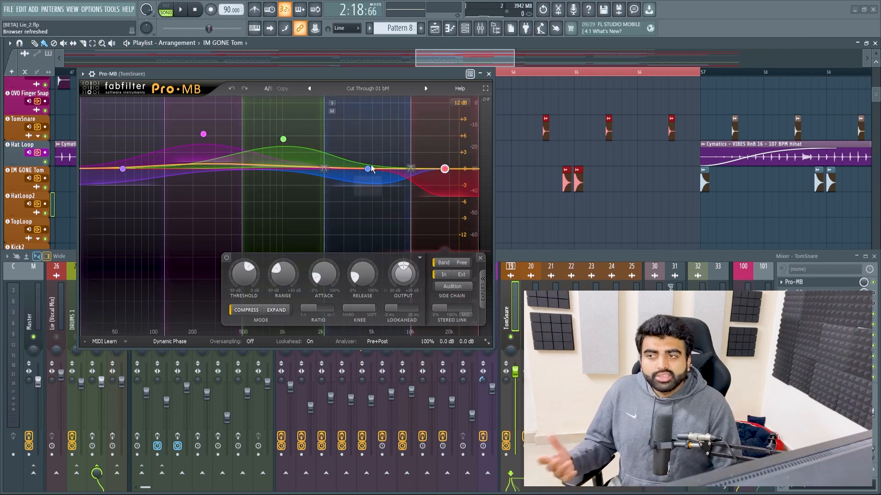
pyautogui.click(445, 170)
pyautogui.press('space')
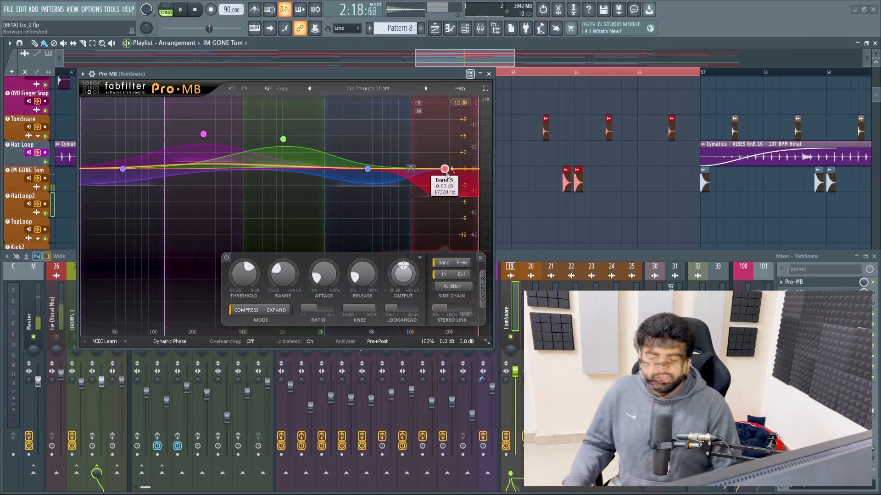
# Close Pro-MB, open Pro-C 2 on the TomSnare track, and inspect its boosted side-chain EQ bell band with playback stopped.
pyautogui.click(489, 73)
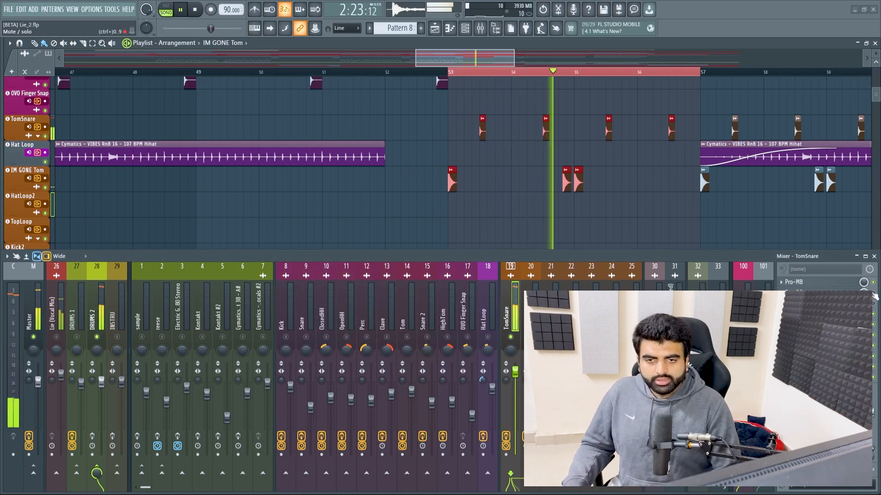
pyautogui.click(794, 293)
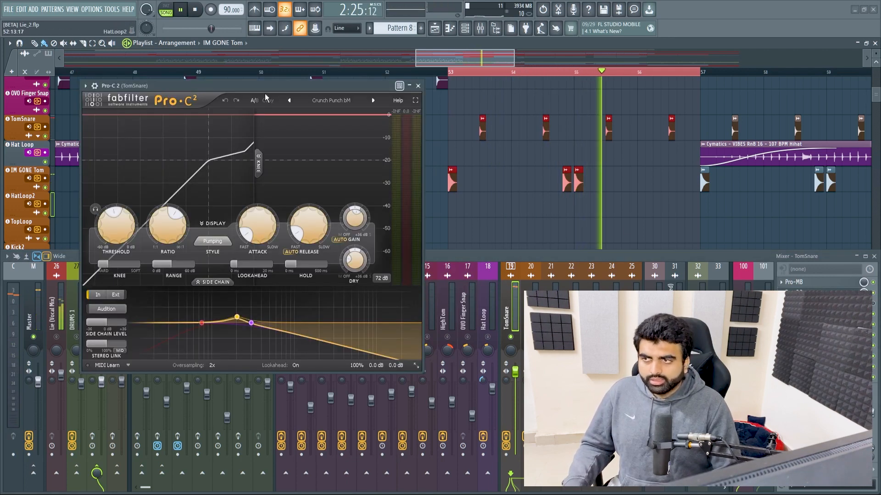
pyautogui.moveTo(283, 86); pyautogui.dragTo(295, 90)
pyautogui.press('space')
pyautogui.moveTo(248, 322)
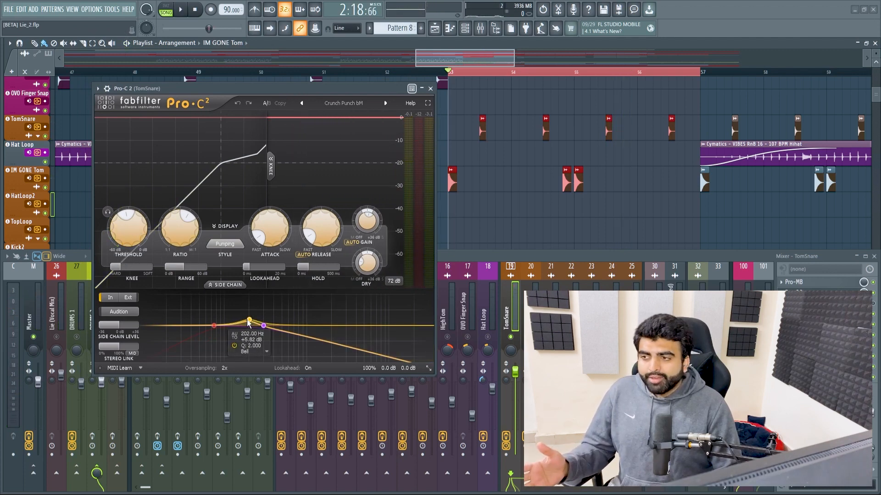
pyautogui.click(248, 321)
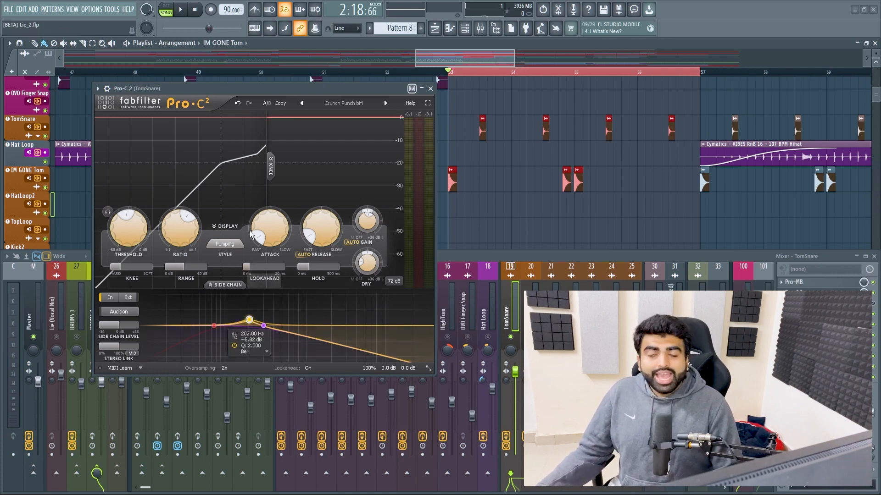
pyautogui.moveTo(320, 228)
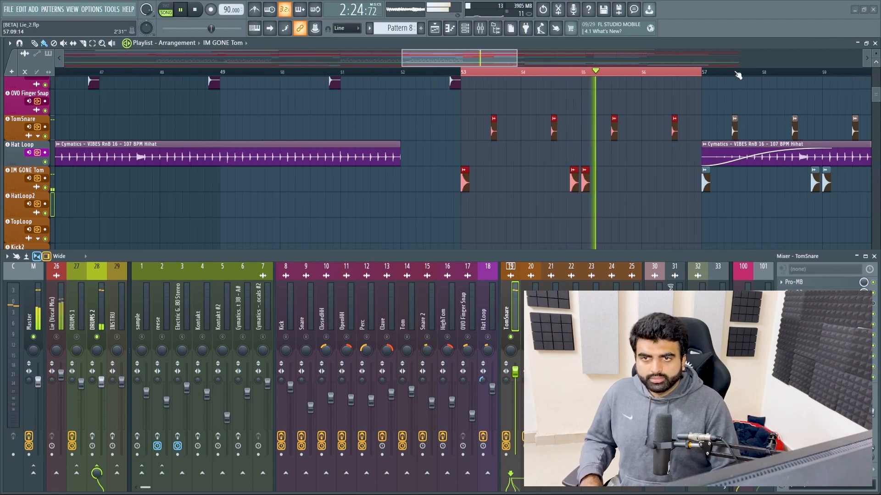
# Locate the reverse sweep clip in the playlist, select the Reversed mixer track, stop playback and open its Doubler2 Mono-Stereo effect.
pyautogui.scroll(-5, 743, 71)
pyautogui.scroll(-3, 686, 191)
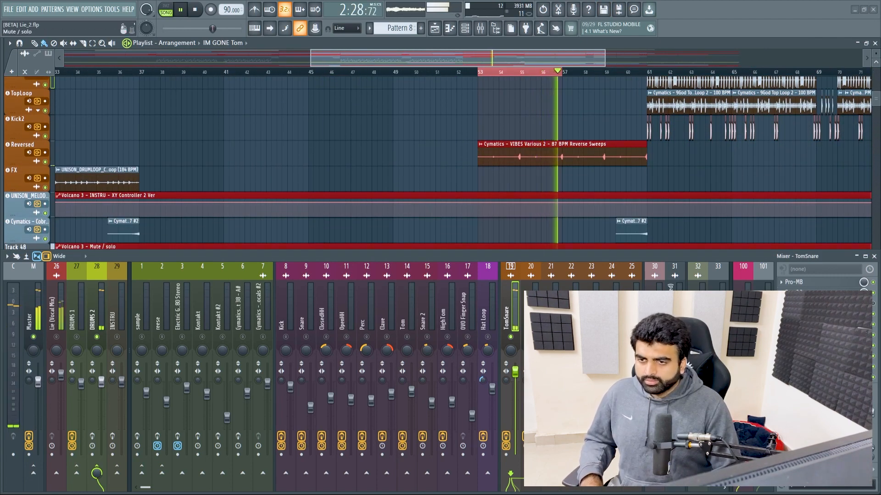
pyautogui.click(612, 275)
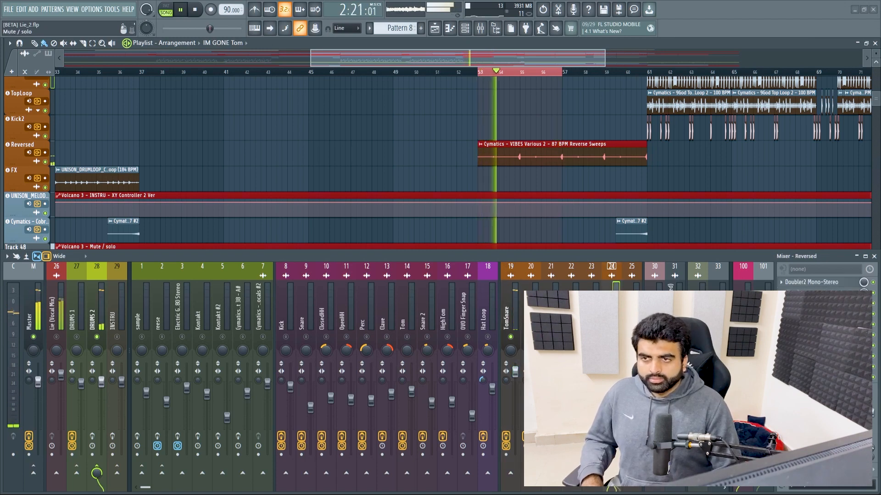
pyautogui.press('space')
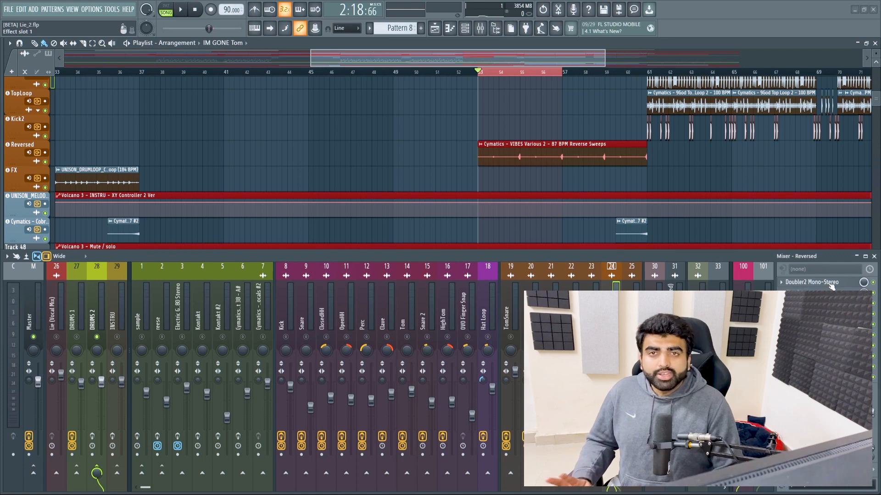
pyautogui.click(831, 284)
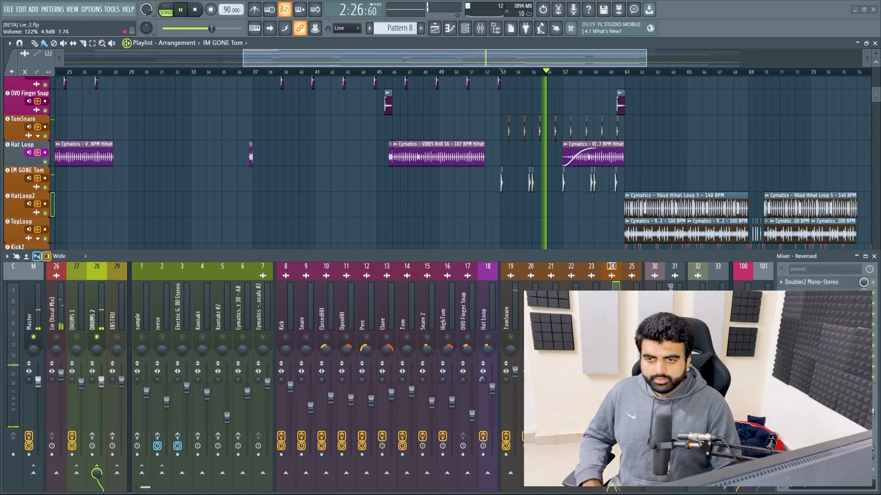
# Play the arrangement from bar 57 and examine the fade-in curve on the Hat Loop clip.
pyautogui.press('space')
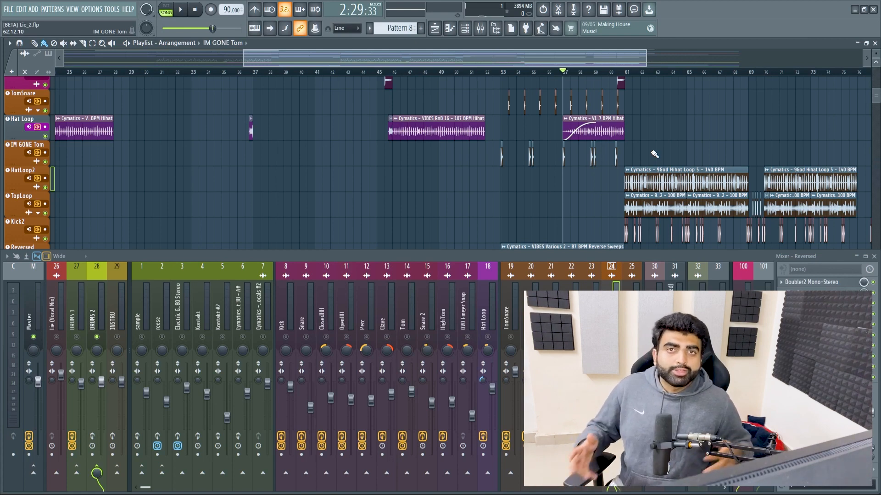
pyautogui.press('space')
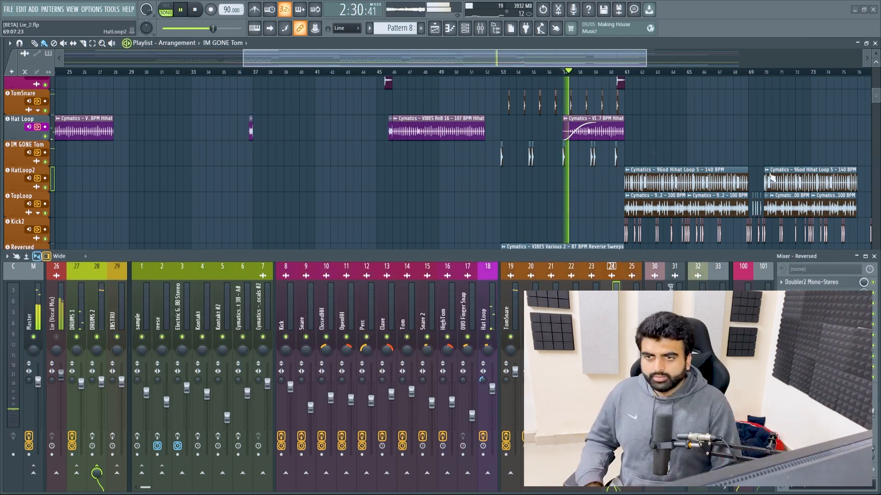
pyautogui.scroll(5, 588, 74)
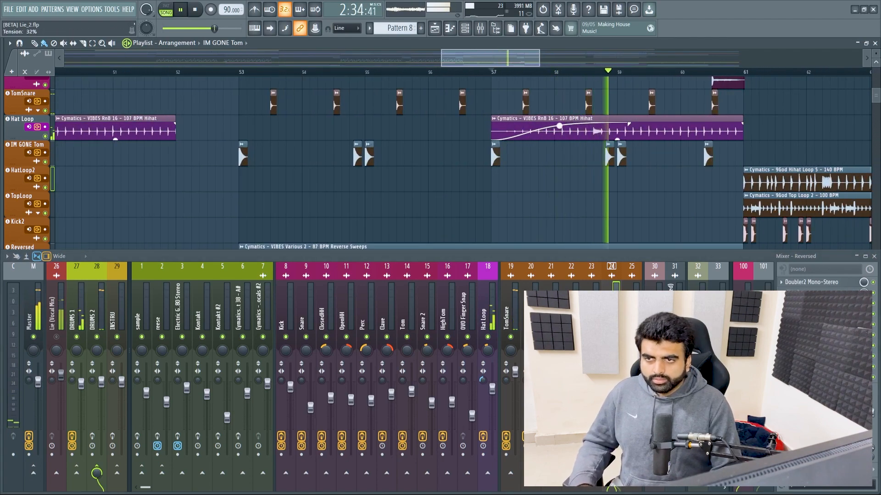
pyautogui.scroll(-3, 648, 60)
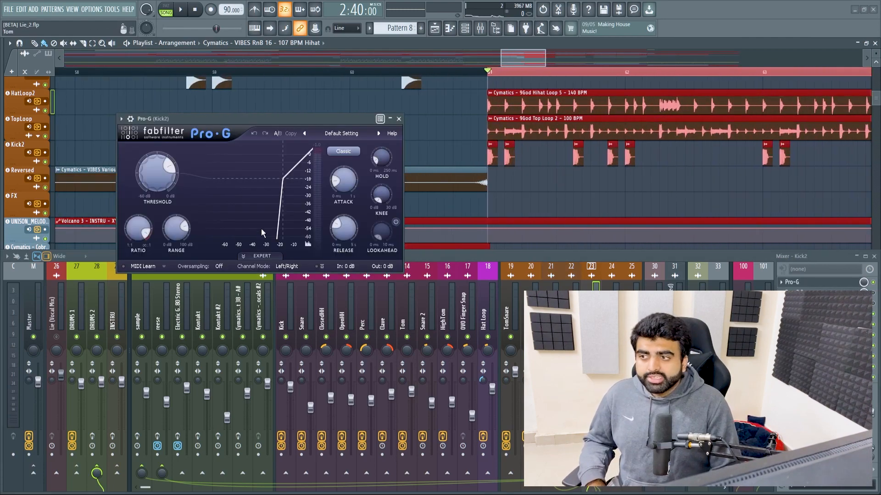
# Inspect the low and high dynamic bands of Pro-Q 3 on the Kick2 track, and play the kick through Pro-L 2 to check its attack.
pyautogui.doubleClick(492, 157)
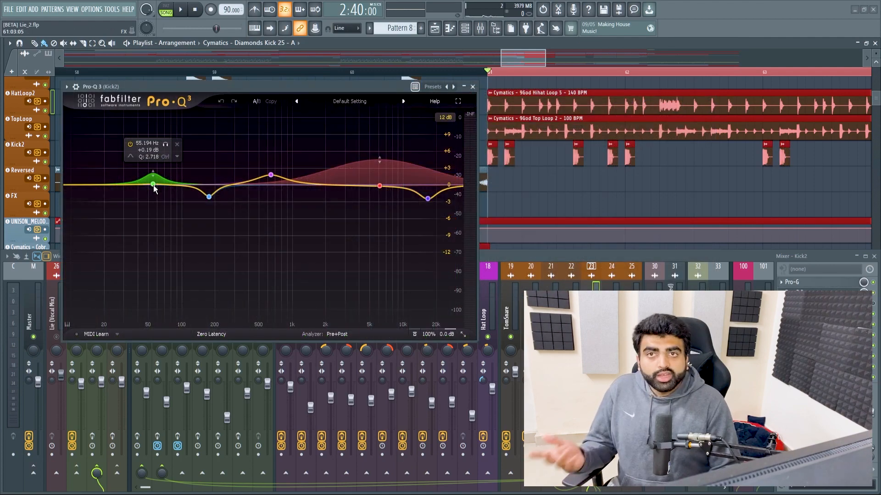
pyautogui.click(153, 186)
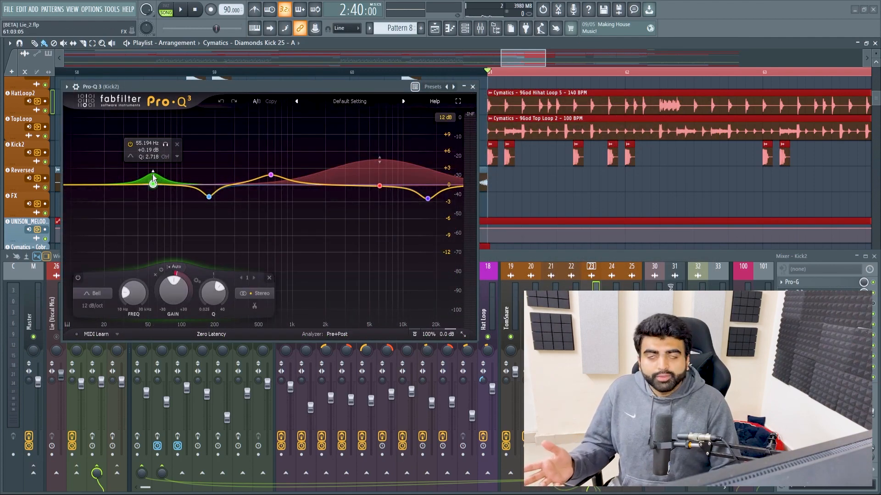
pyautogui.click(380, 186)
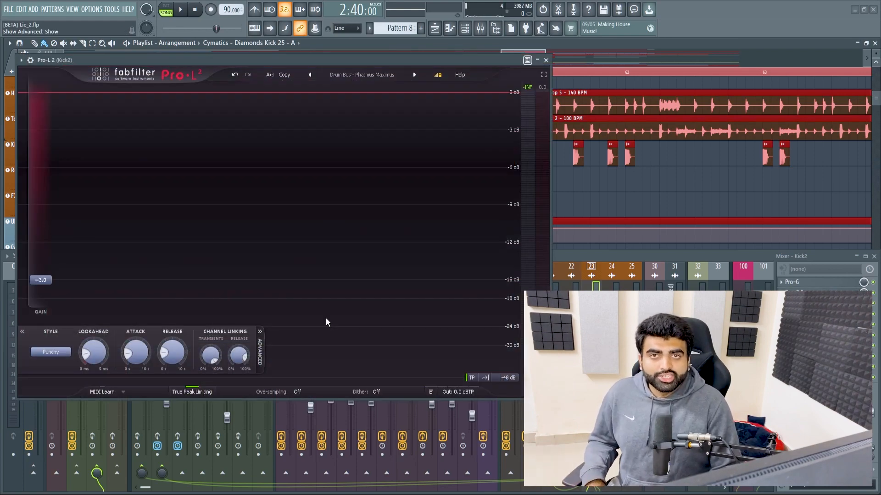
pyautogui.press('space')
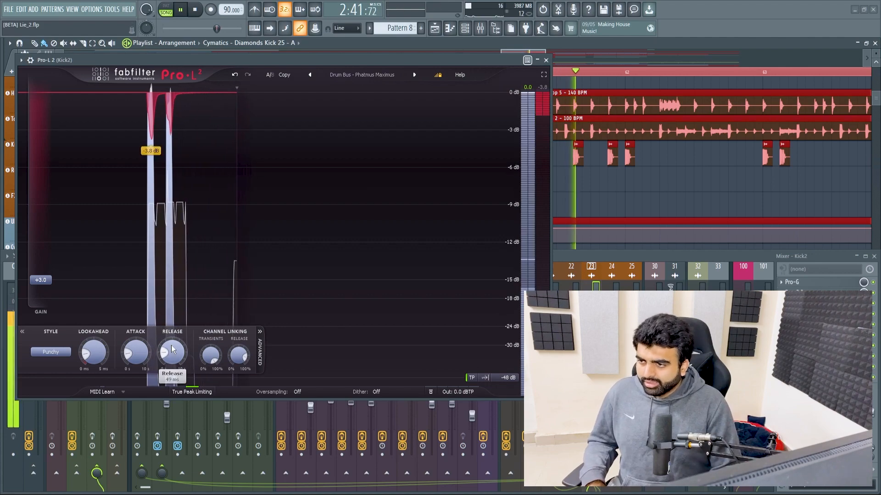
pyautogui.moveTo(138, 357); pyautogui.dragTo(144, 367)
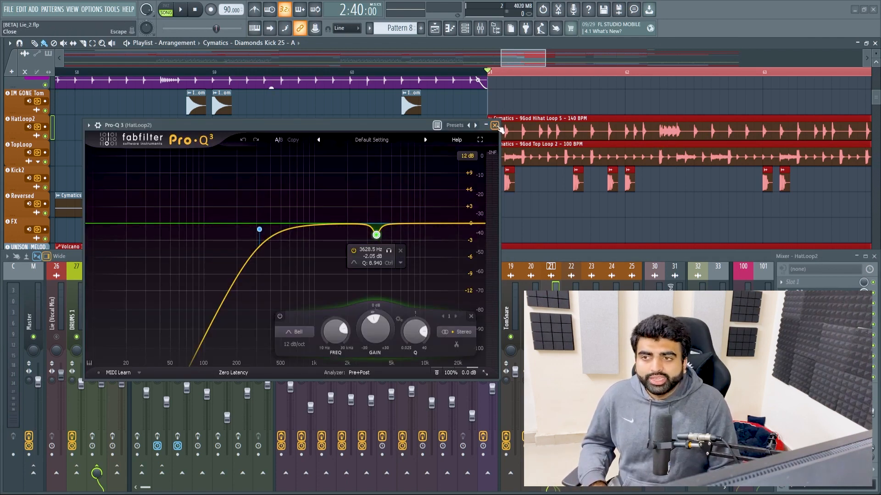
# Close Pro-Q 3 on the HatLoop2 track and audition its externally side-chained Pro-C 2.
pyautogui.click(495, 125)
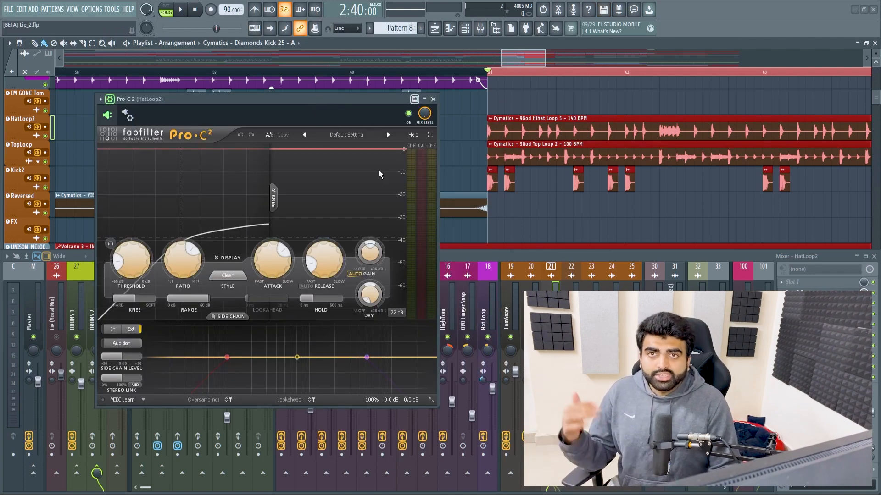
pyautogui.press('space')
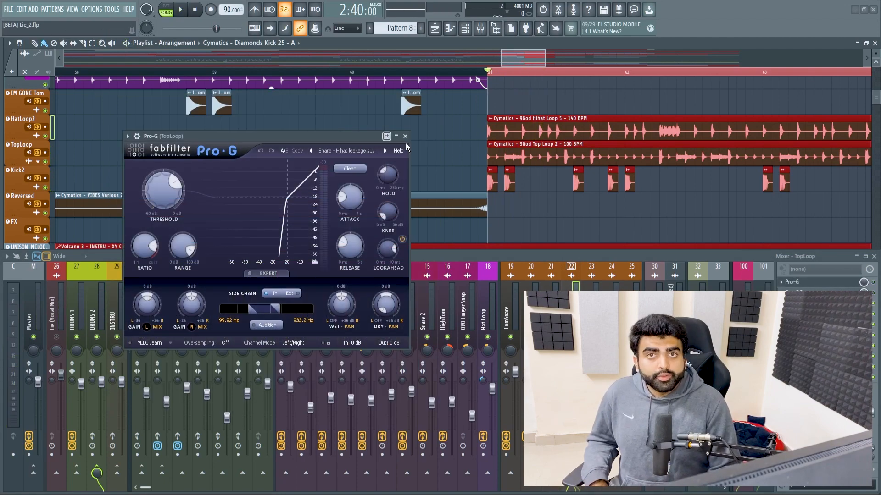
# Audition Pro-G on the TopLoop track, set its threshold to -17.88 dB, check hold and release, and close the plugin.
pyautogui.press('space')
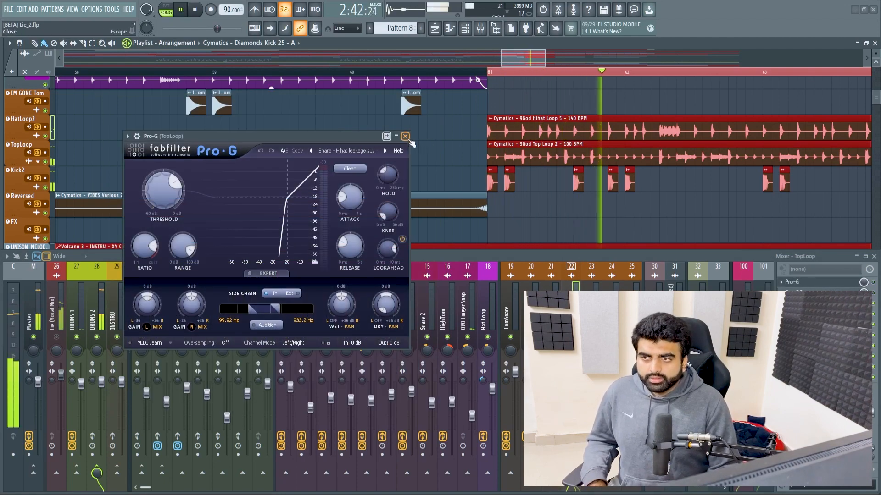
pyautogui.press('space')
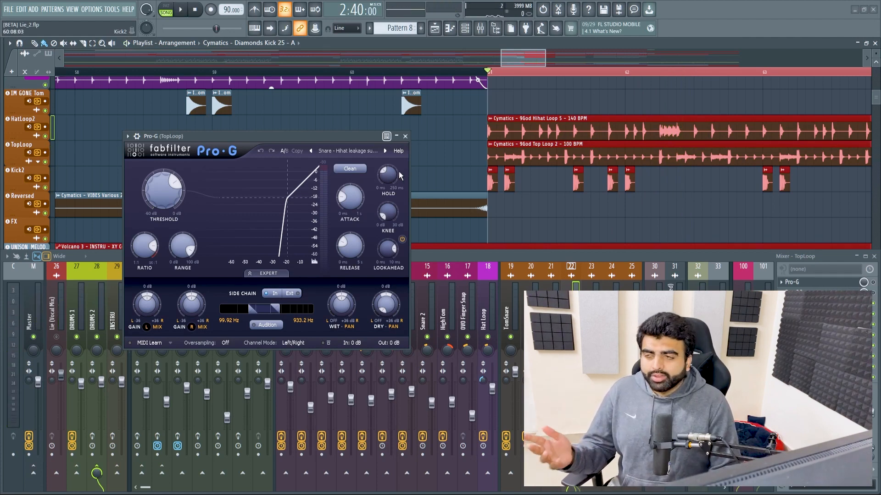
pyautogui.moveTo(314, 136); pyautogui.dragTo(384, 138)
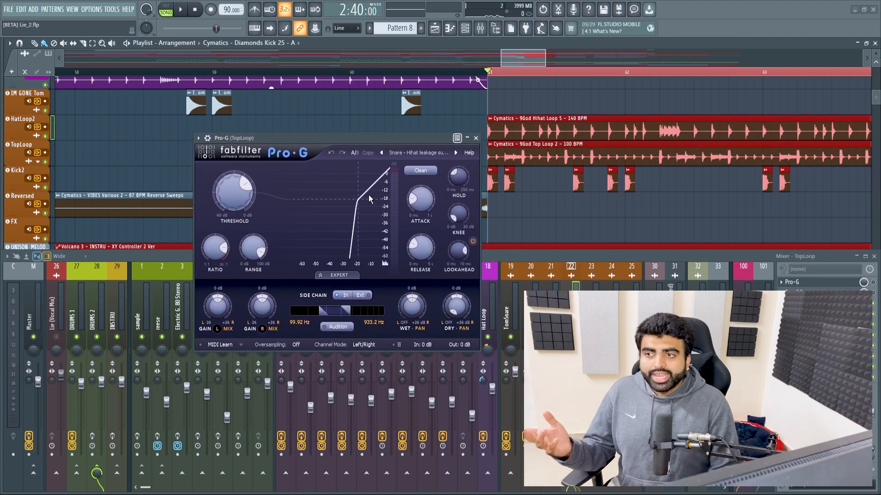
pyautogui.moveTo(238, 187)
pyautogui.moveTo(237, 187); pyautogui.dragTo(239, 190)
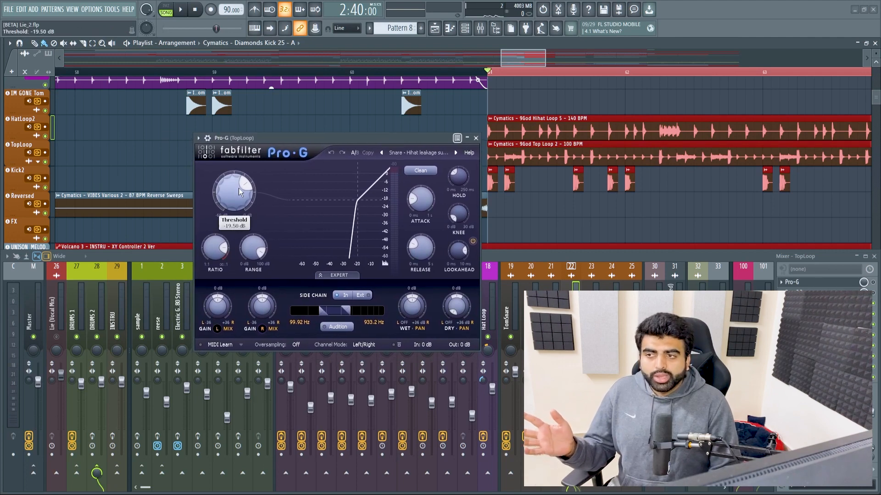
pyautogui.moveTo(459, 183)
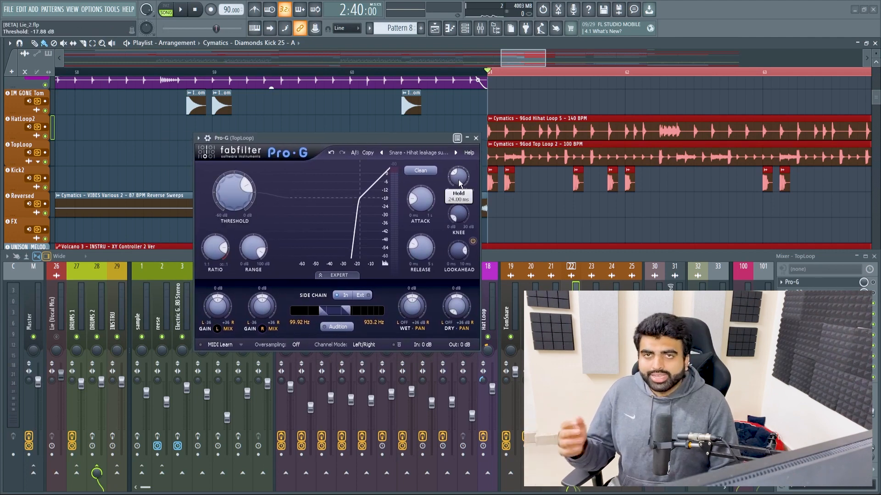
pyautogui.moveTo(423, 255)
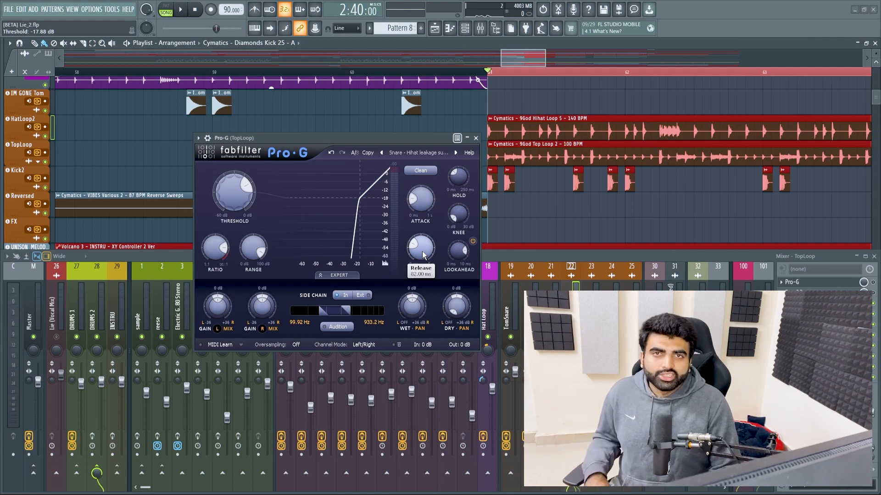
pyautogui.click(476, 137)
# Play the selected section from bar 61 and inspect Pro-C 2 on the TopLoop track, then stop playback and close it.
pyautogui.press('space')
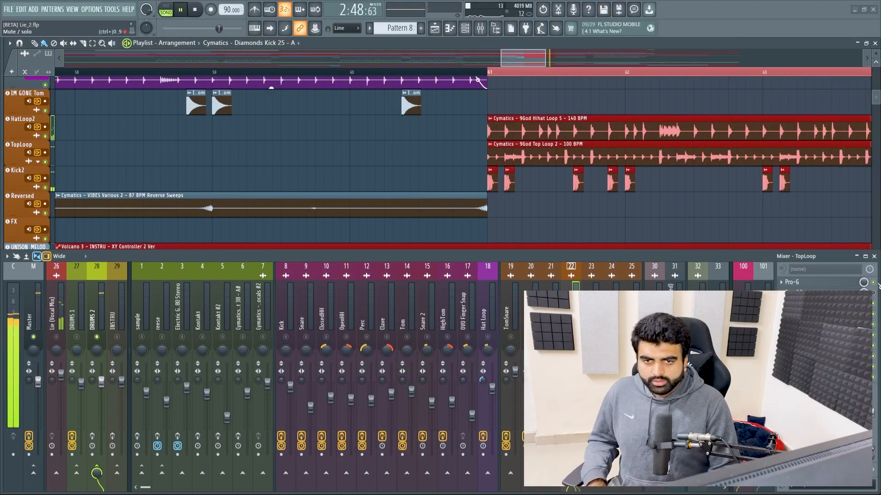
pyautogui.scroll(-5, 695, 74)
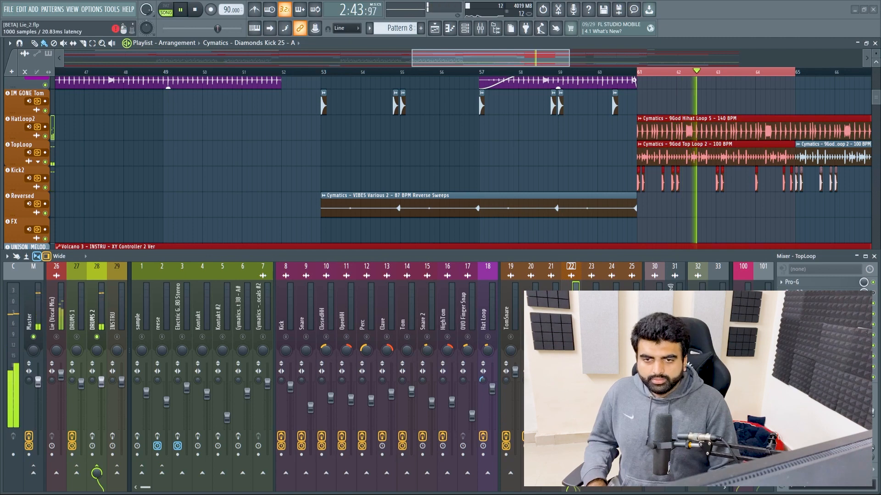
pyautogui.click(798, 313)
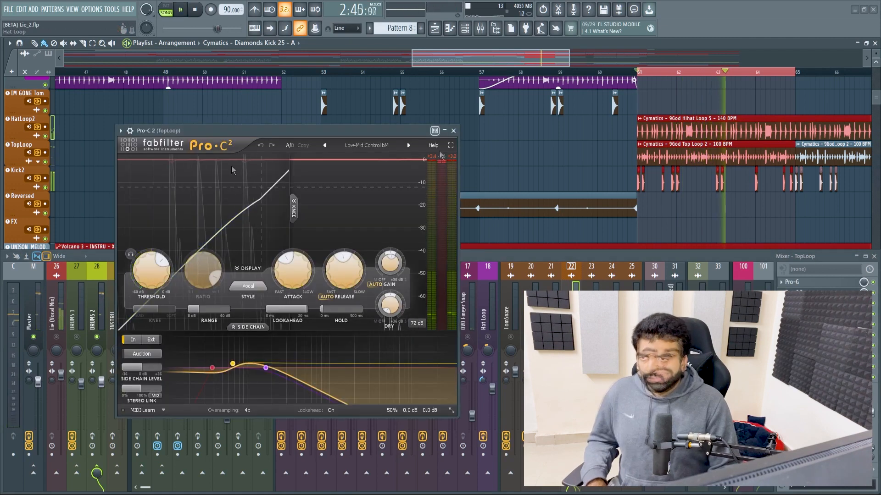
pyautogui.press('space')
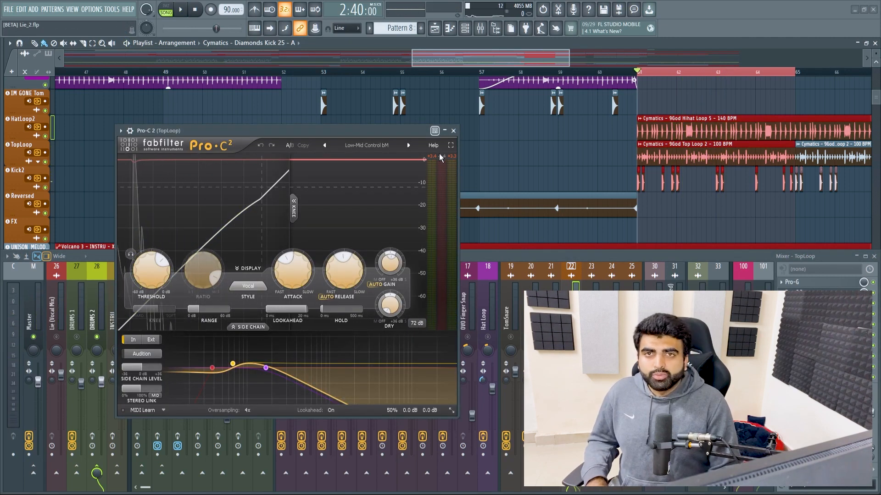
pyautogui.click(453, 131)
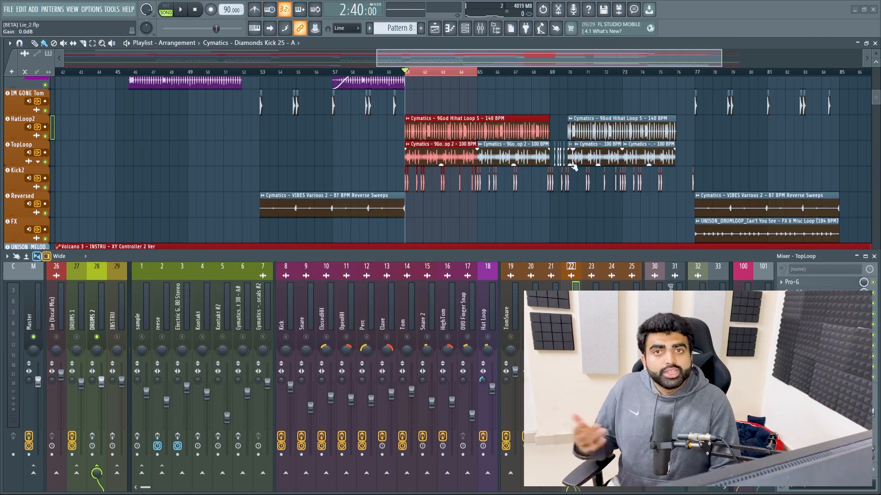
# Play the drums, select the DRUMS 2 bus, and inspect its Pro-C 2 side chain and the Equalizer module of Neutron 4.
pyautogui.press('space')
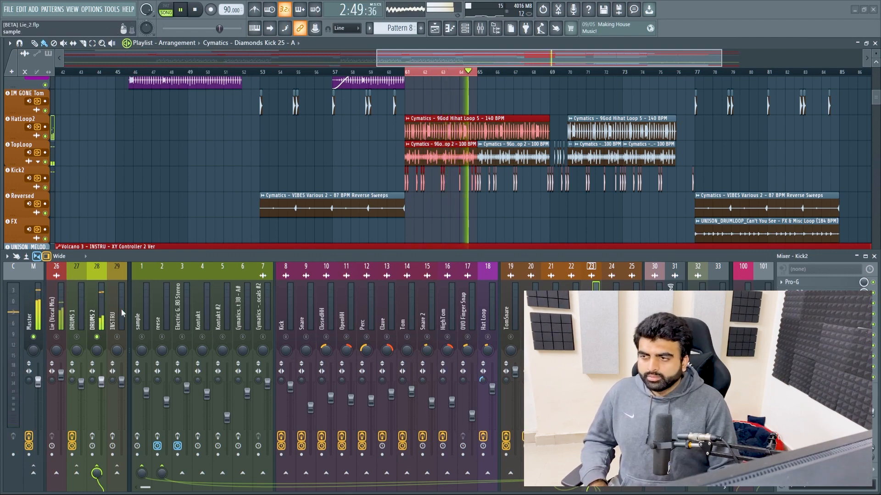
pyautogui.click(93, 316)
pyautogui.press('space')
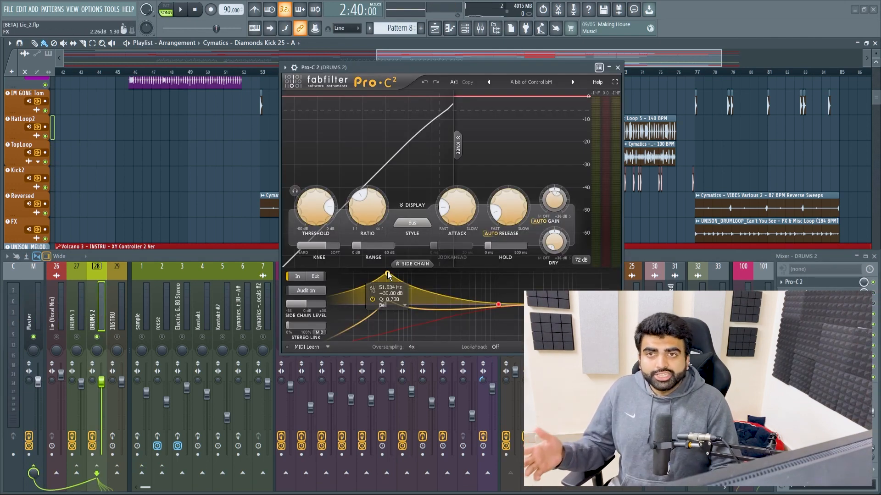
pyautogui.press('space')
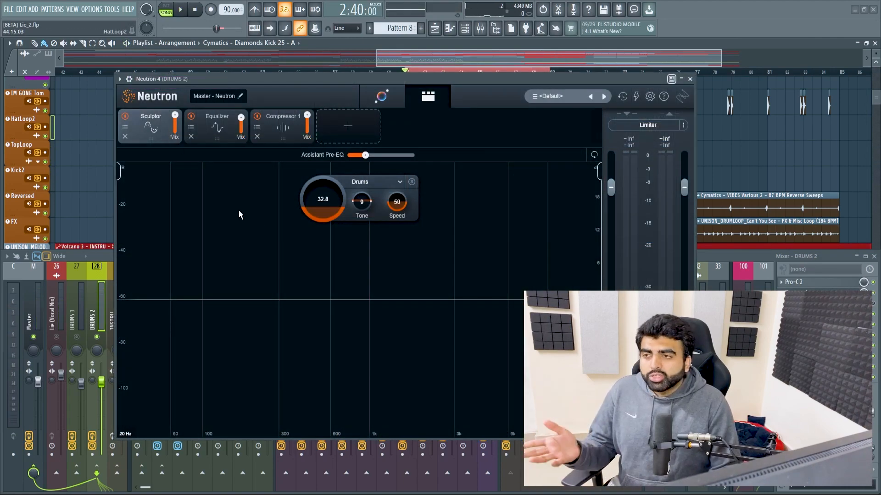
pyautogui.click(226, 129)
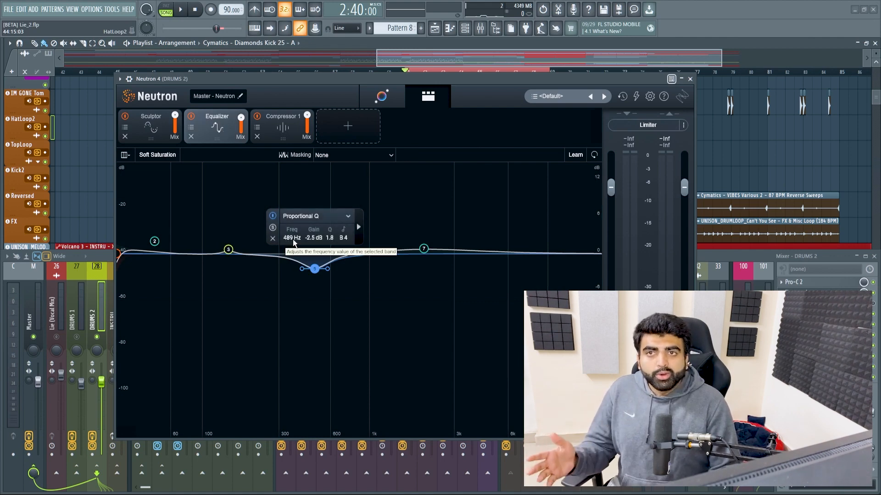
# Inspect both bands of the Compressor 1 module in Neutron 4 on the DRUMS 2 bus and close the plugin.
pyautogui.click(277, 128)
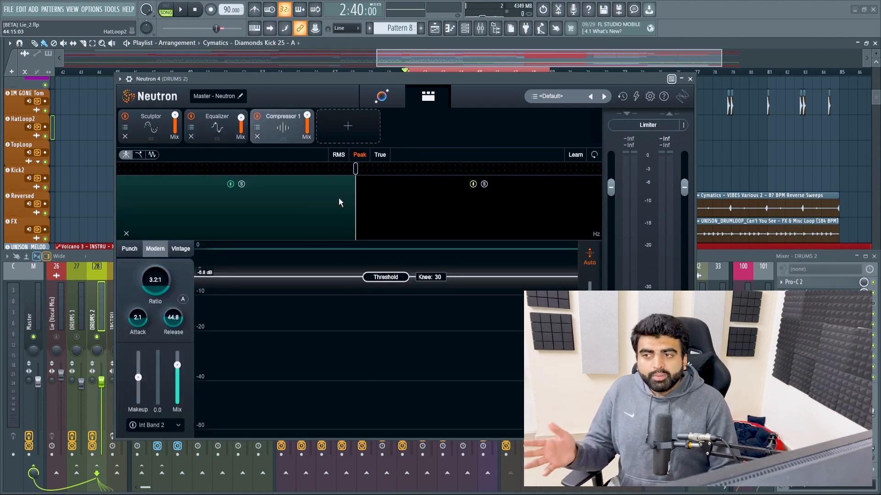
pyautogui.click(436, 196)
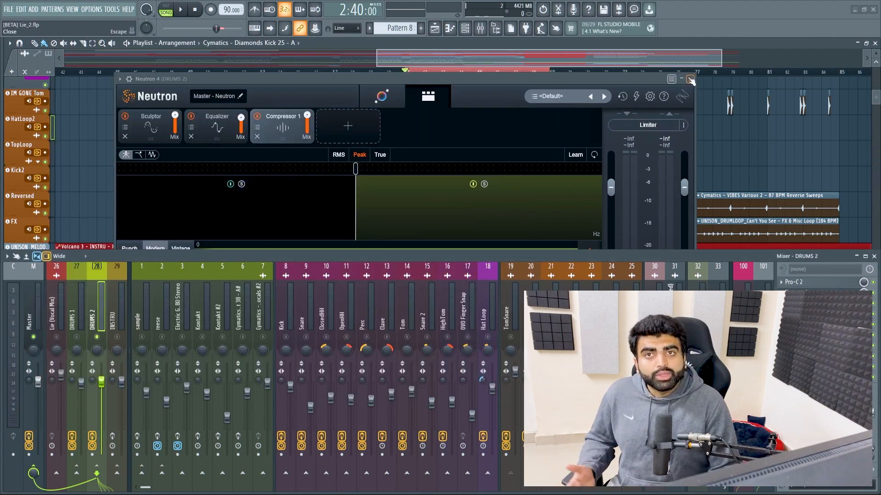
pyautogui.click(691, 81)
# Play the full mix with the DRUMS 2 bus unsoloed and extend the time selection to bar 77.
pyautogui.press('space')
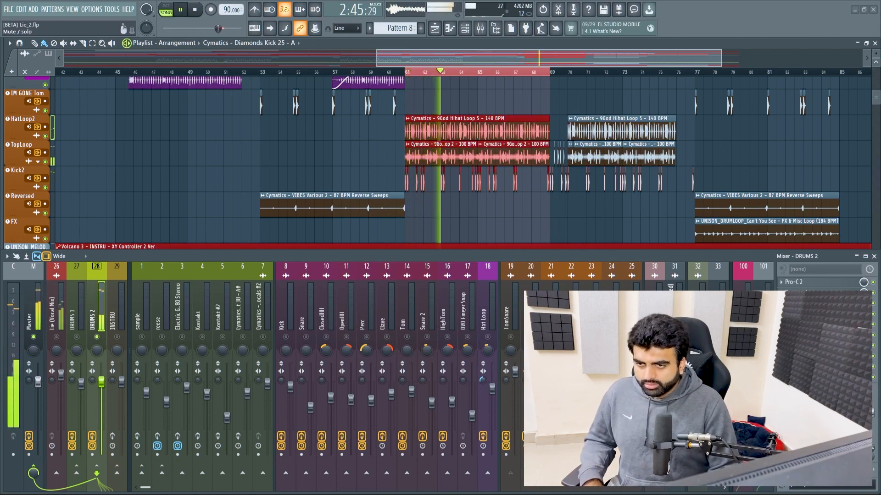
pyautogui.rightClick(97, 337)
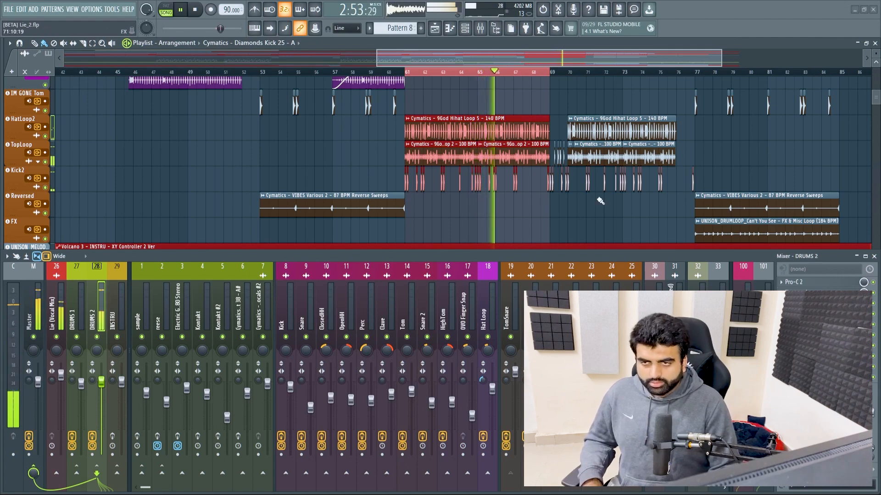
pyautogui.keyDown('ctrl'); pyautogui.keyDown('shift'); pyautogui.click(696, 74); pyautogui.keyUp('shift'); pyautogui.keyUp('ctrl')
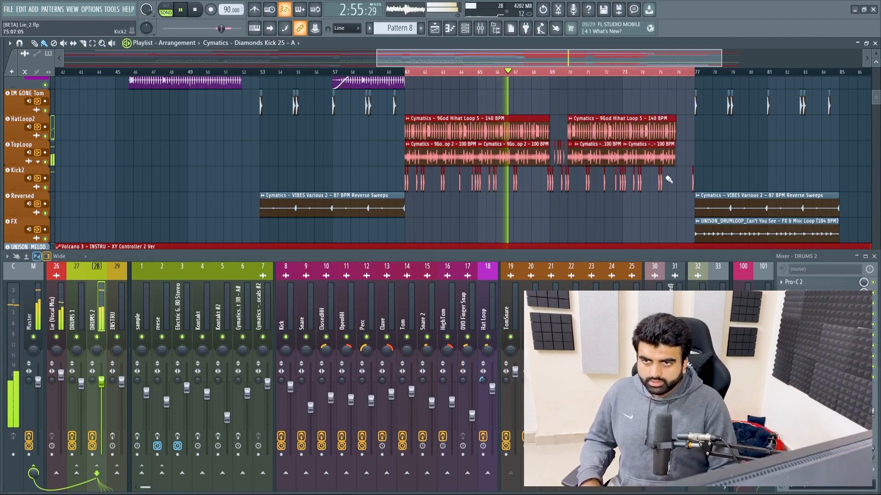
# Position the second Cymatics Cobra Reverse FX clip so that it ends at bar 69.
pyautogui.scroll(4, 669, 179)
pyautogui.scroll(-9, 639, 167)
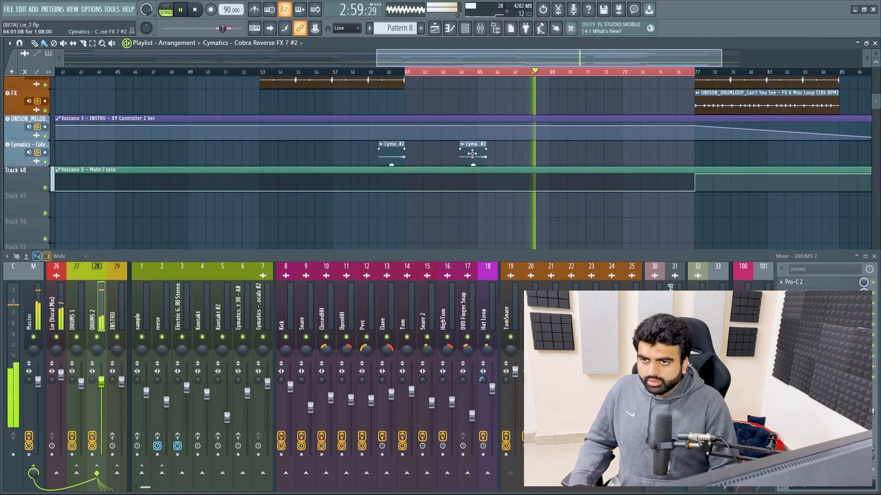
pyautogui.moveTo(472, 154); pyautogui.dragTo(524, 154)
pyautogui.scroll(6, 599, 103)
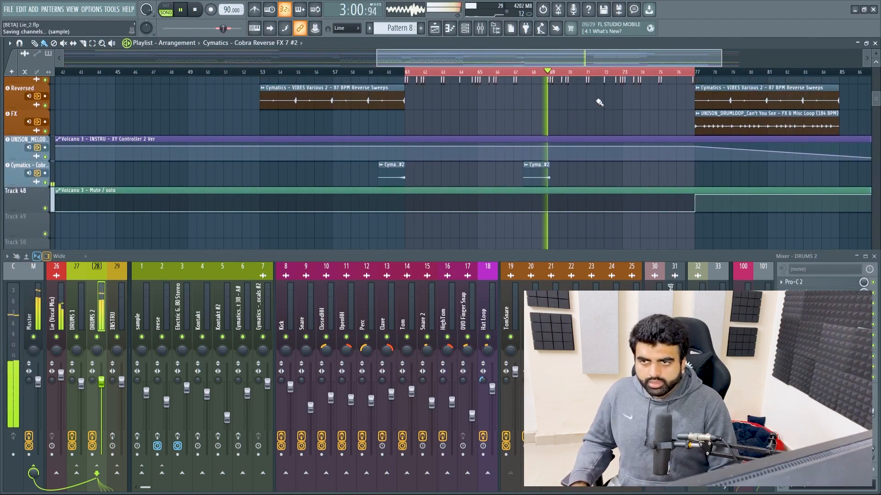
pyautogui.scroll(-4, 555, 218)
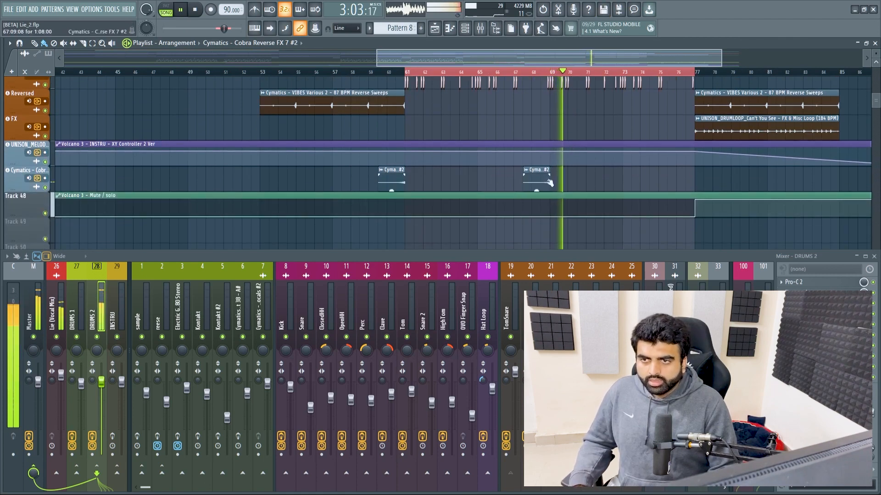
pyautogui.click(555, 178)
pyautogui.rightClick(549, 178)
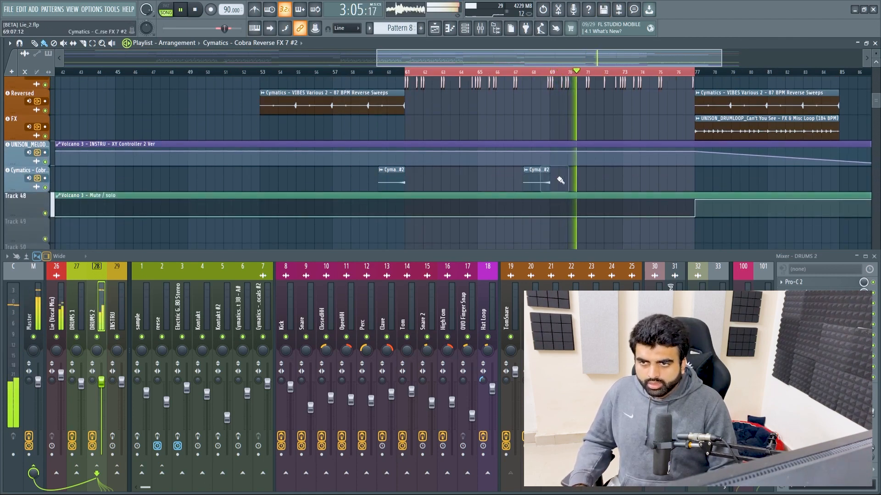
# Try an extra OVO Finger Snap clip in the middle of bar 61, and delete it.
pyautogui.scroll(8, 590, 185)
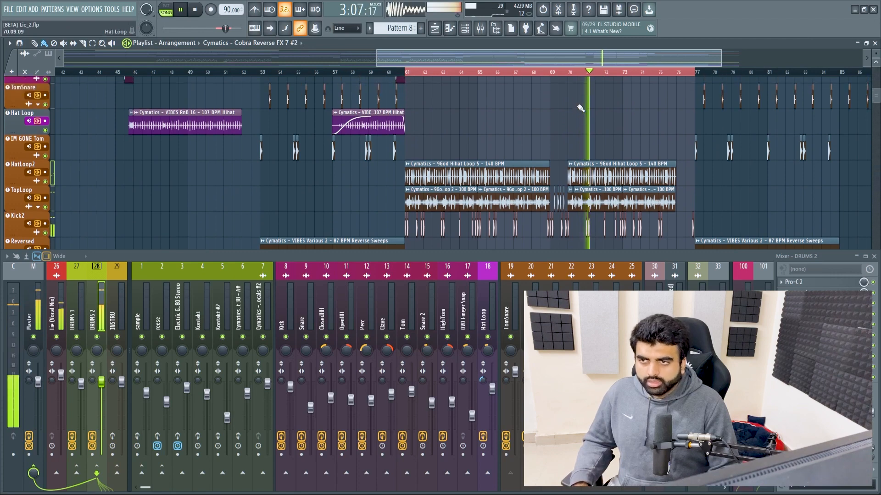
pyautogui.scroll(1, 559, 121)
pyautogui.click(400, 159)
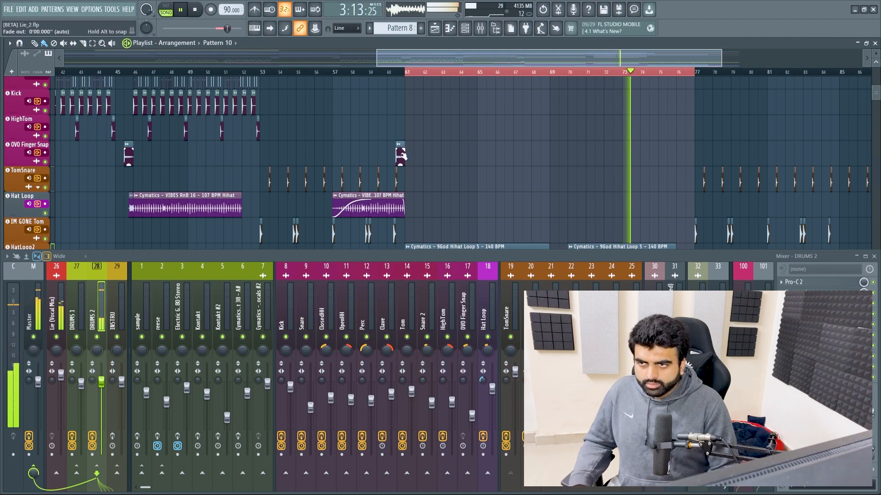
pyautogui.click(402, 156)
pyautogui.moveTo(399, 157); pyautogui.dragTo(421, 156)
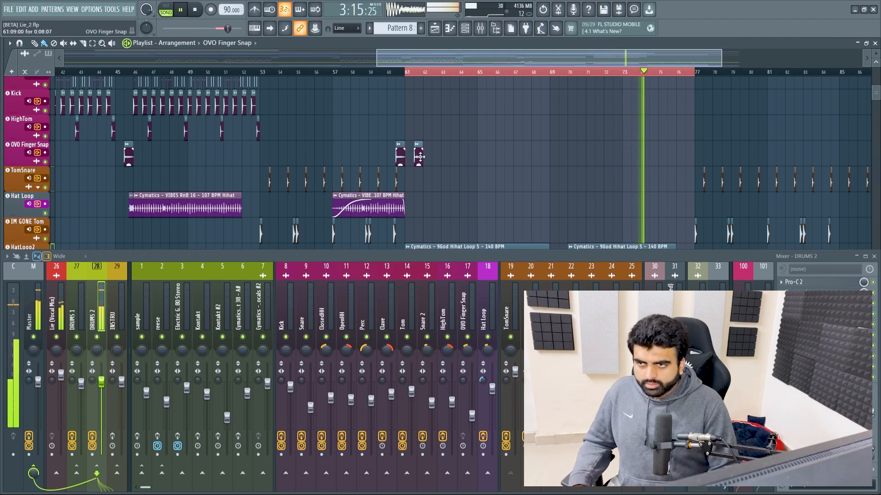
pyautogui.rightClick(418, 155)
pyautogui.click(430, 151)
pyautogui.rightClick(420, 159)
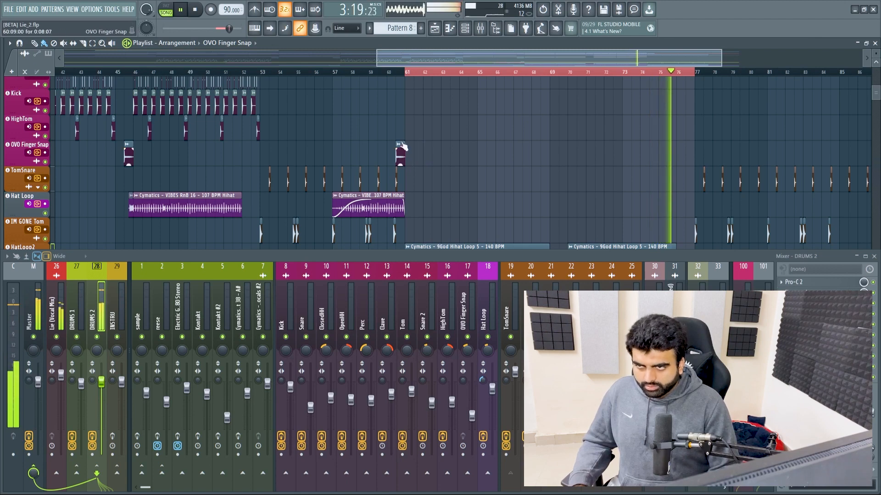
# Extend the time selection just past bar 85 and look over the closing section's tracks during playback.
pyautogui.scroll(-3, 757, 114)
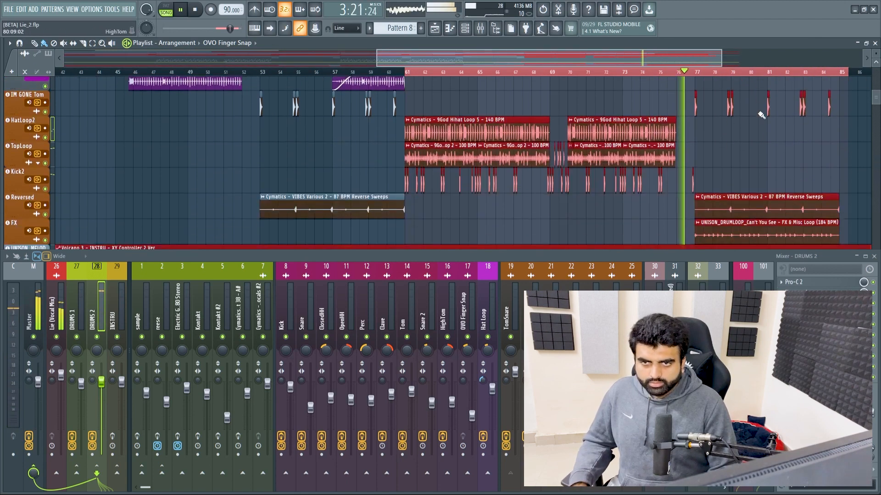
pyautogui.scroll(-4, 759, 116)
pyautogui.hscroll(5, 734, 120)
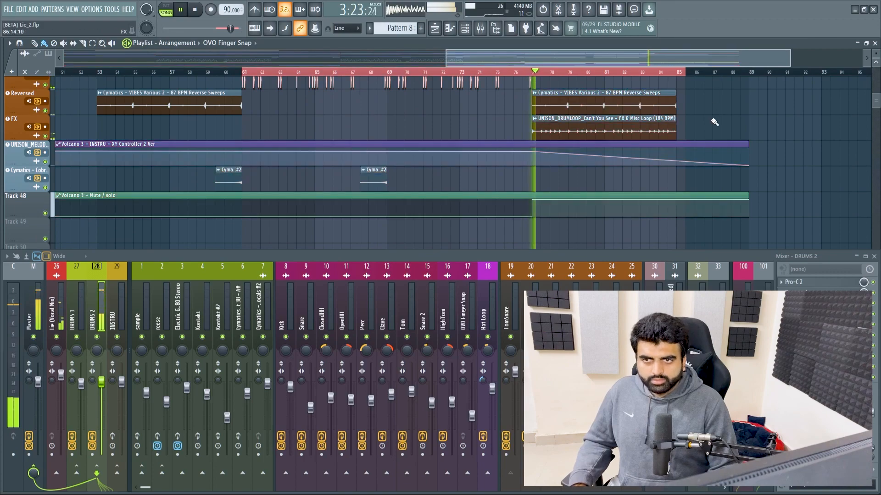
pyautogui.scroll(2, 716, 122)
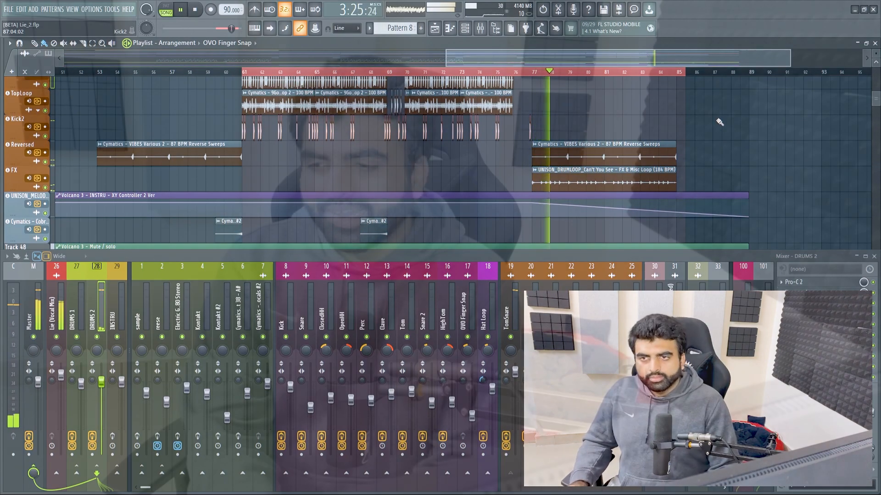